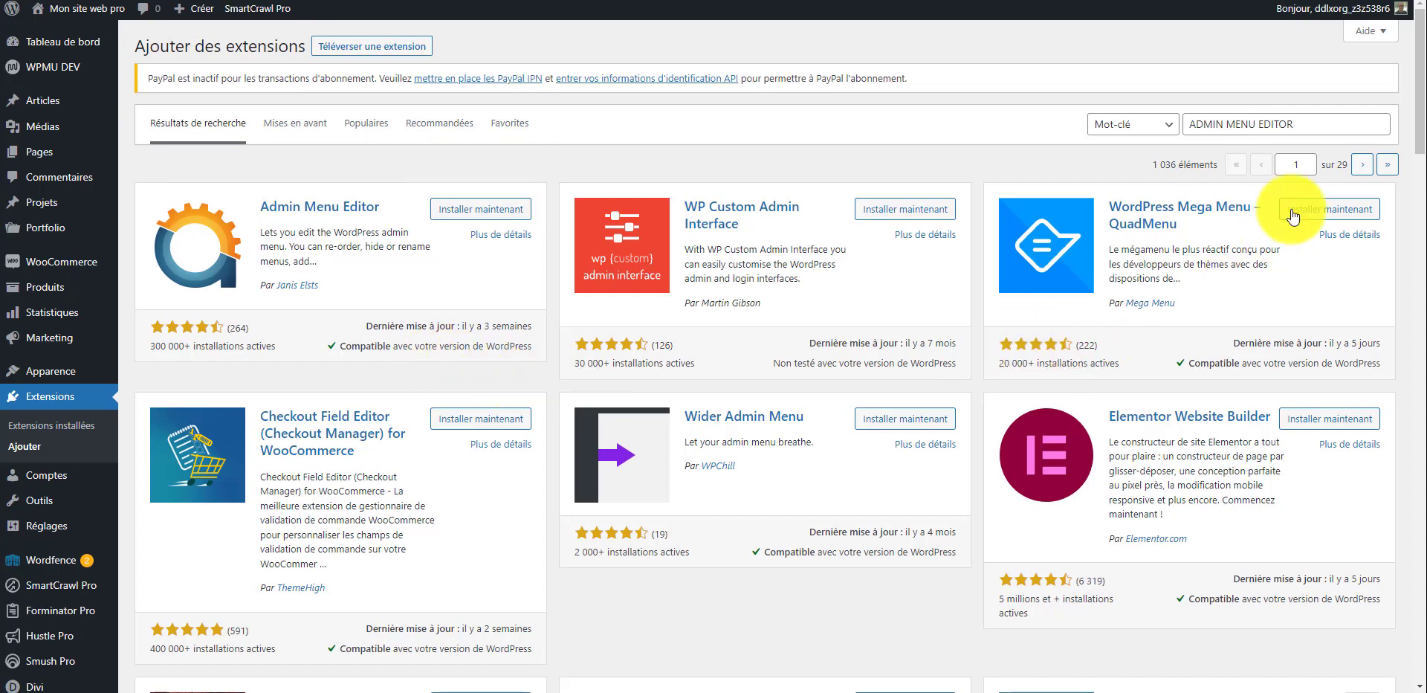
Install and activate the Admin Menu Editor plugin from the search results
left_click_drag(1331, 124, 1116, 123)
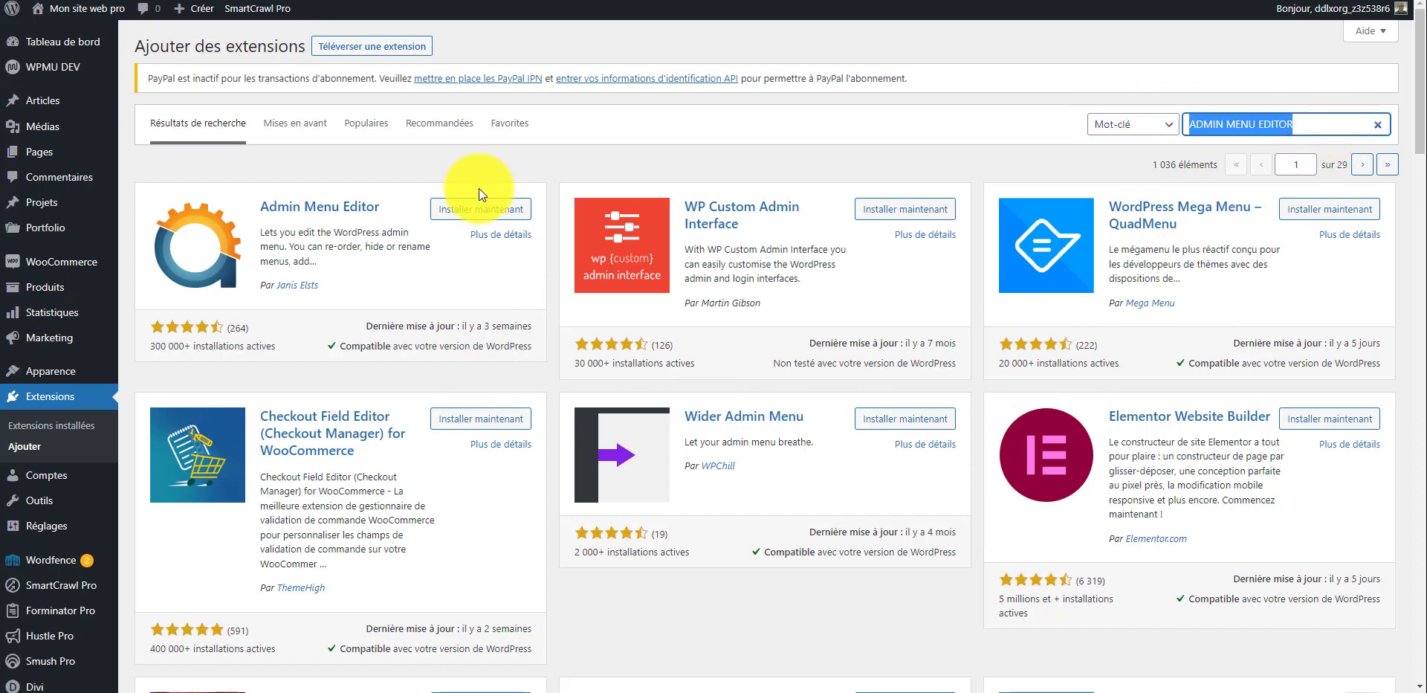
left_click(481, 209)
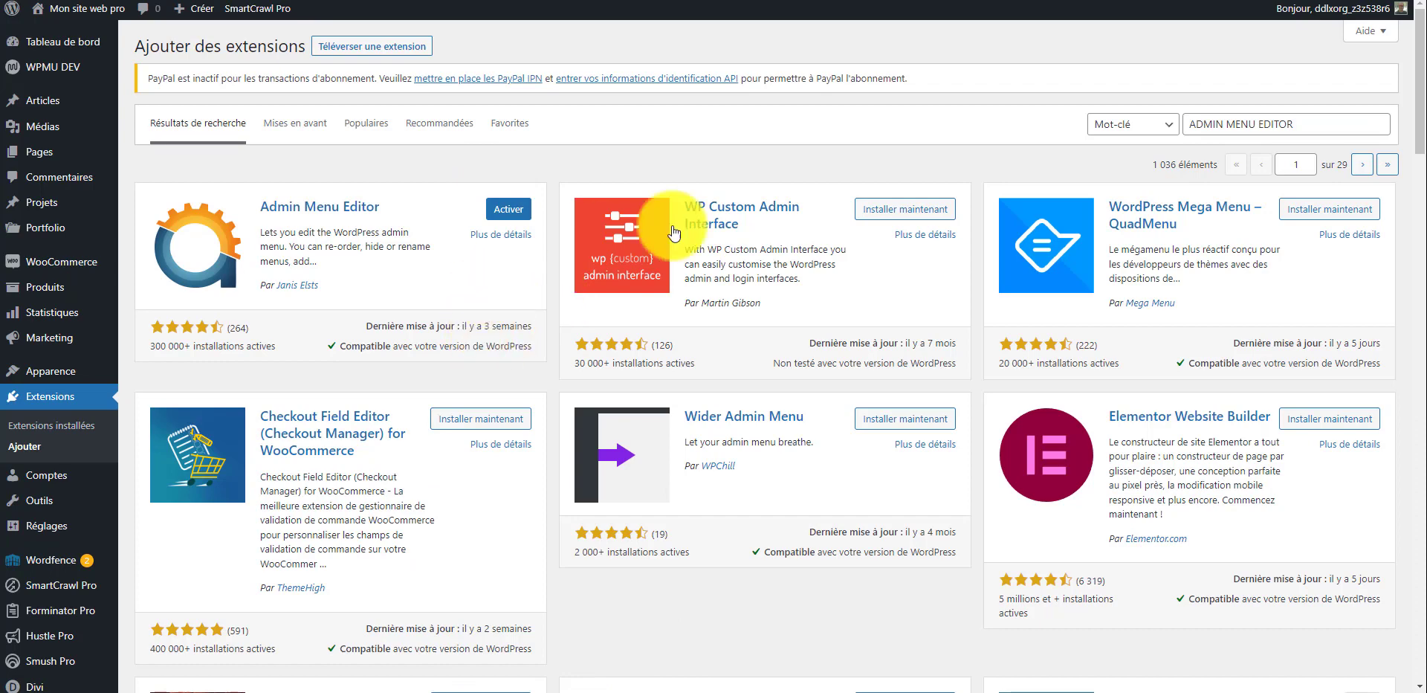
left_click(506, 211)
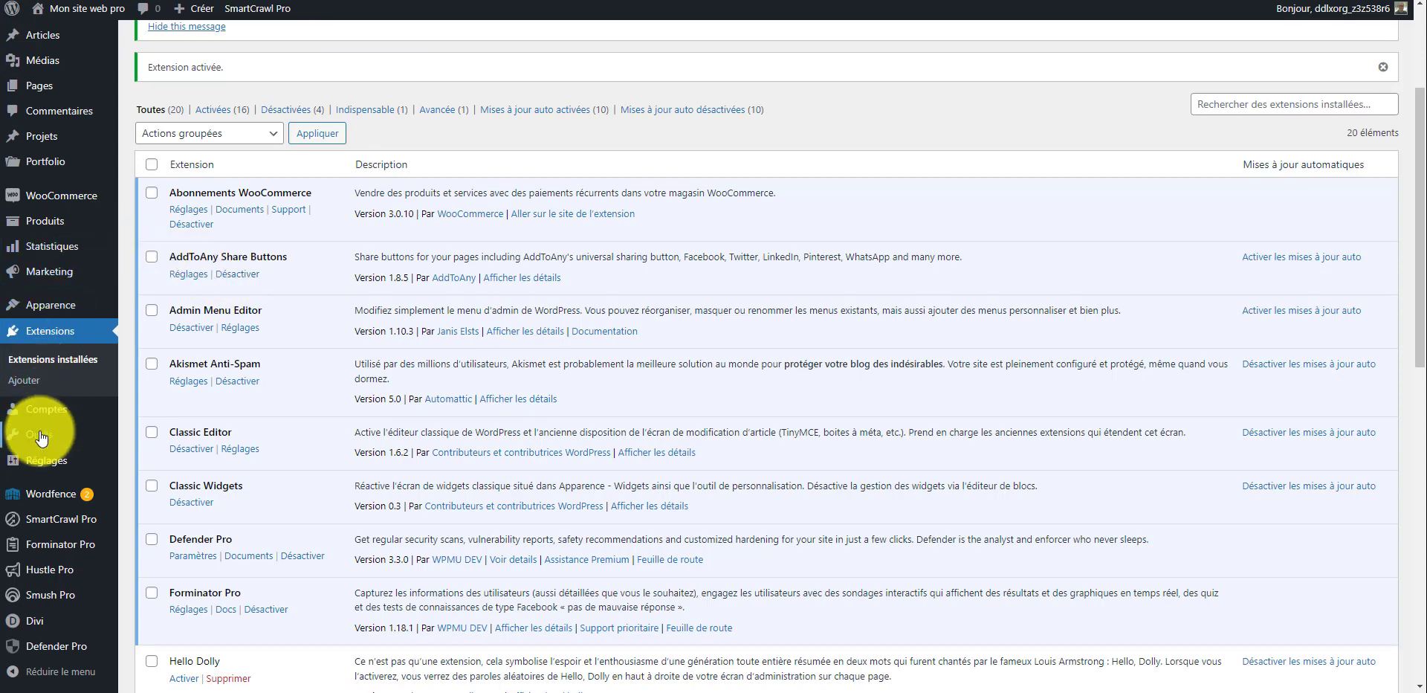
Open the Menu Editor page in the site settings and look over its admin menu list
mouse_move(41, 460)
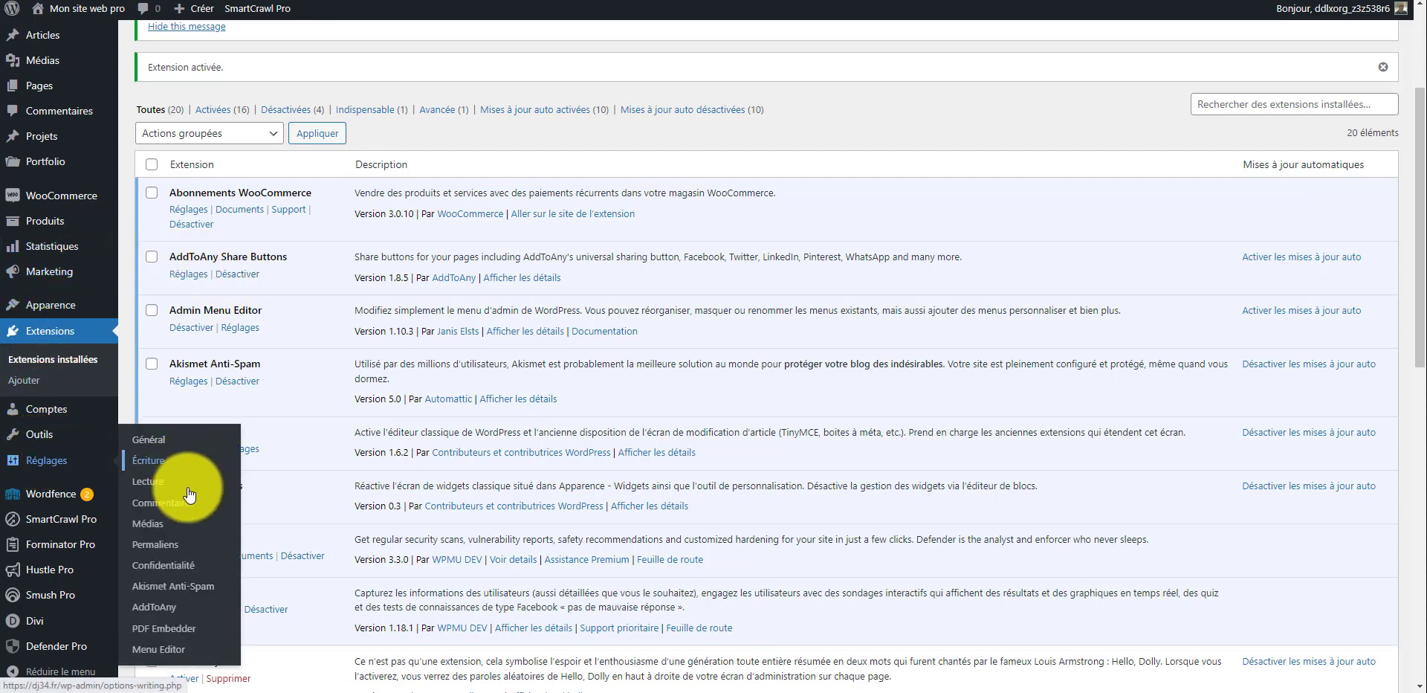
left_click(176, 651)
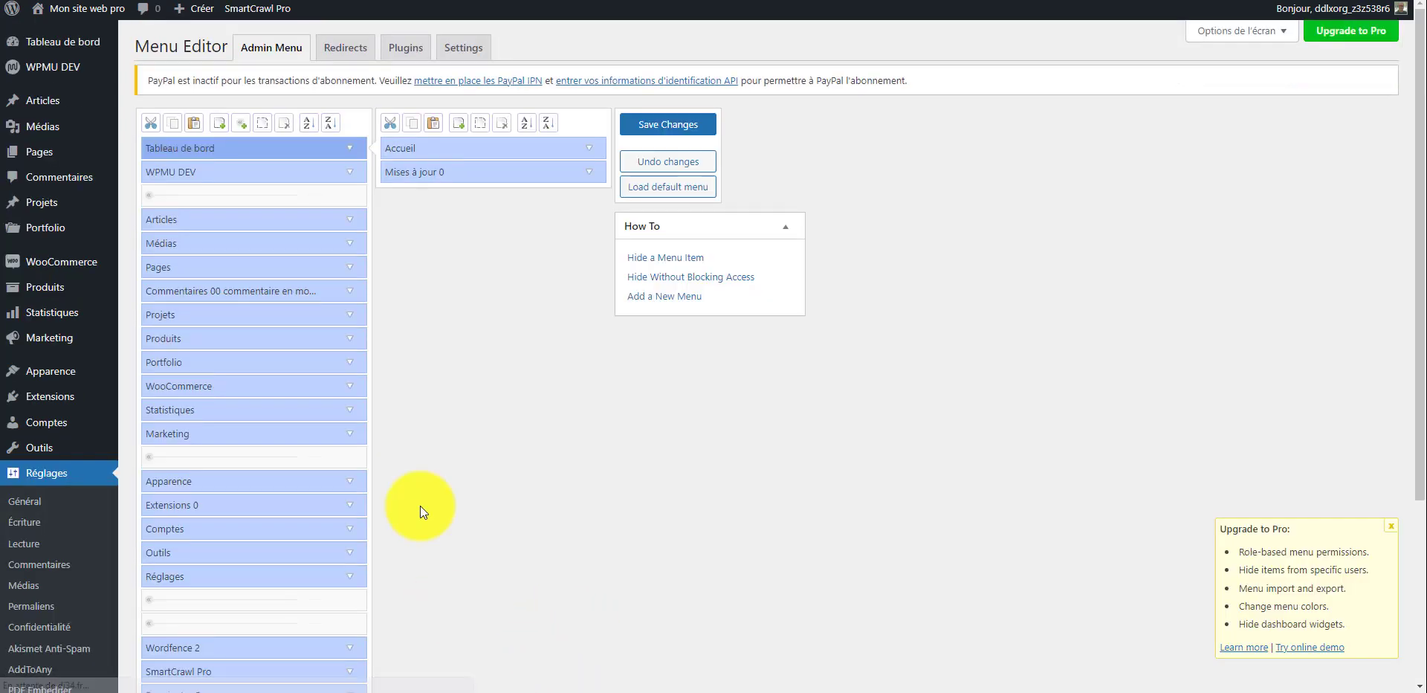
scroll(453, 268, "down", 3)
scroll(310, 245, "up", 3)
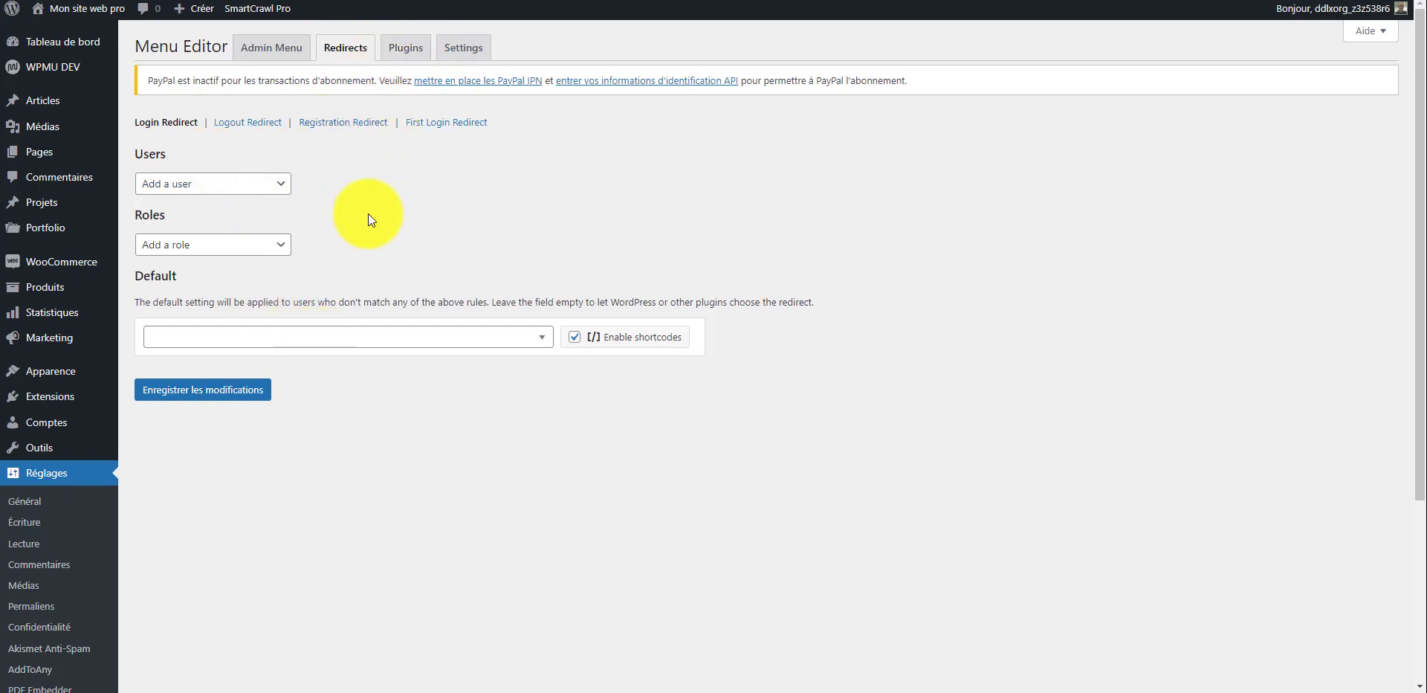
Review the Menu Editor's plugin visibility list, and return to the admin menu list to look at the WPMU DEV item
left_click(413, 51)
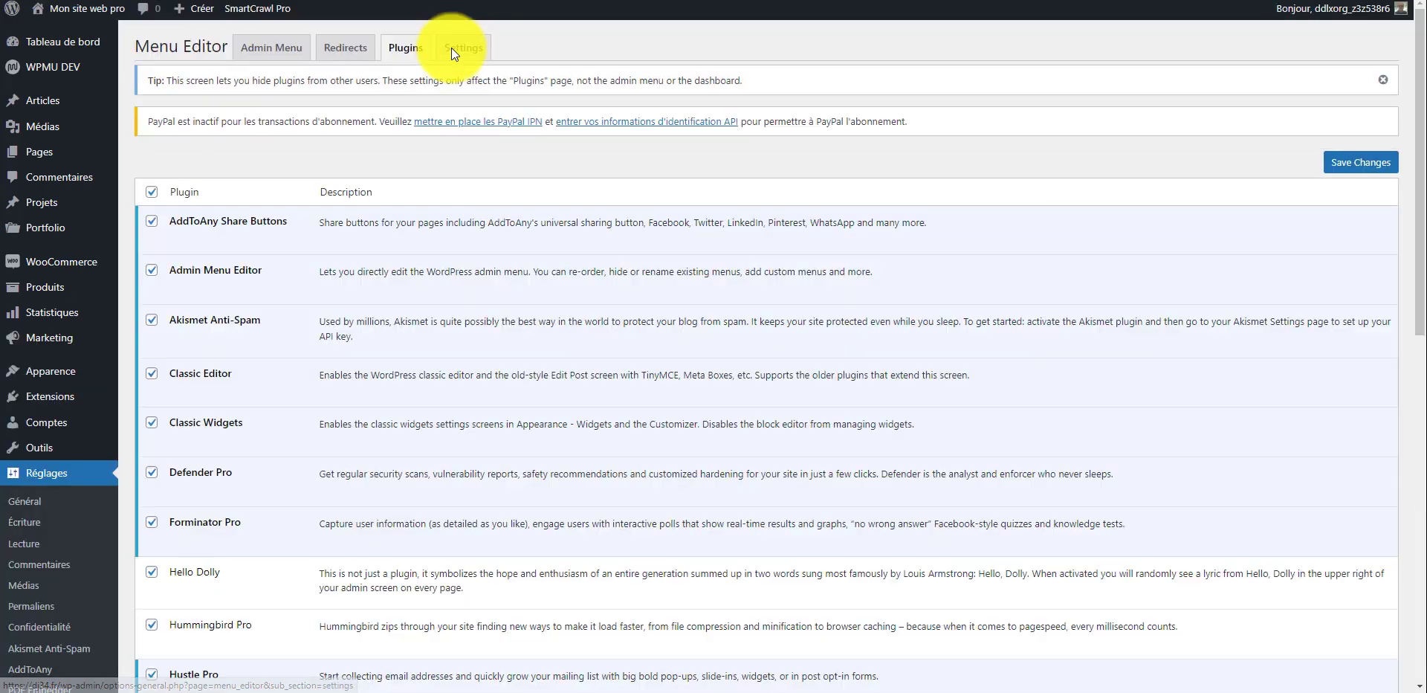
scroll(558, 231, "down", 8)
scroll(785, 470, "down", 3)
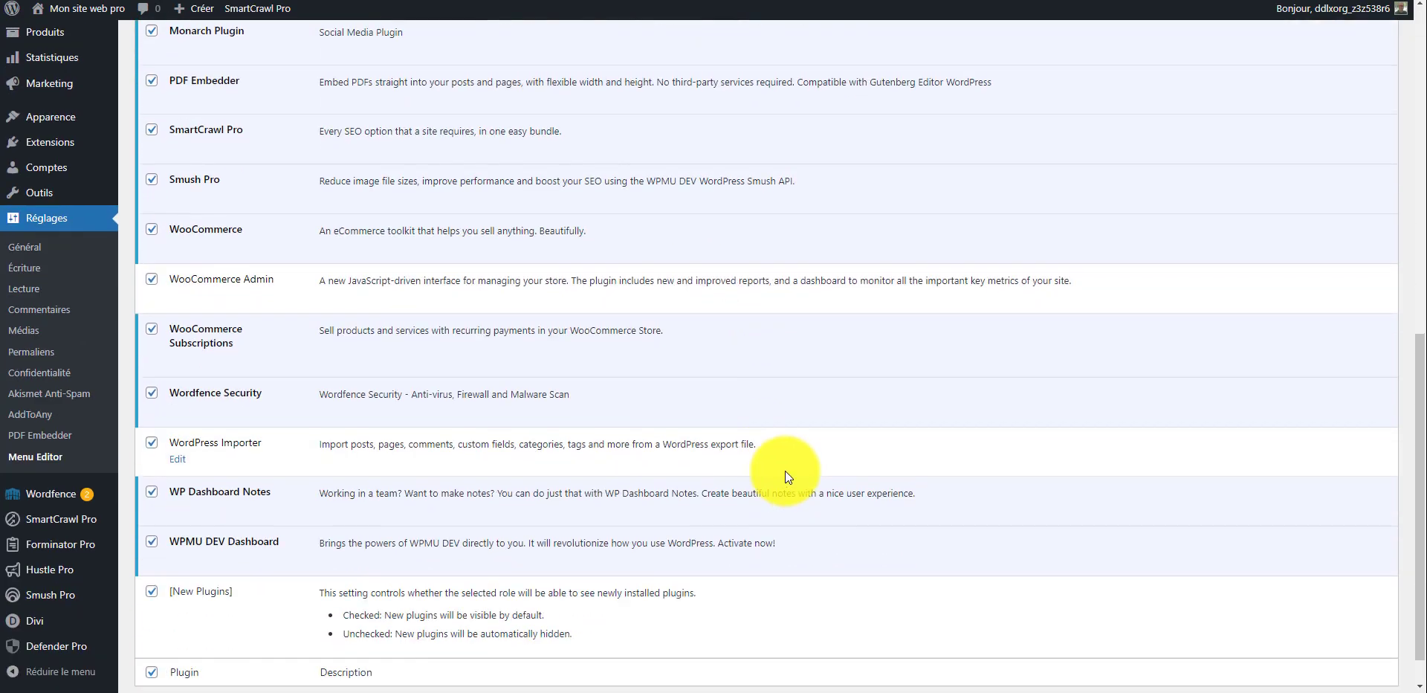
scroll(351, 245, "up", 10)
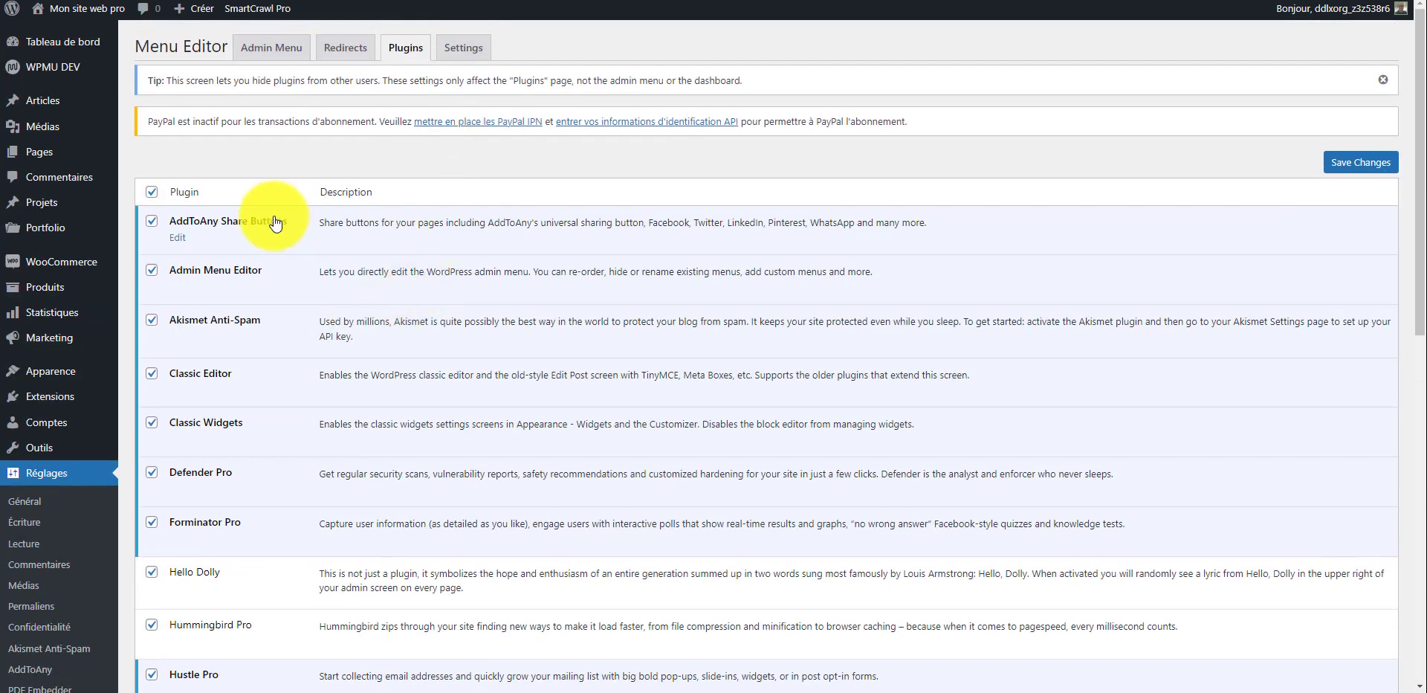
left_click(282, 47)
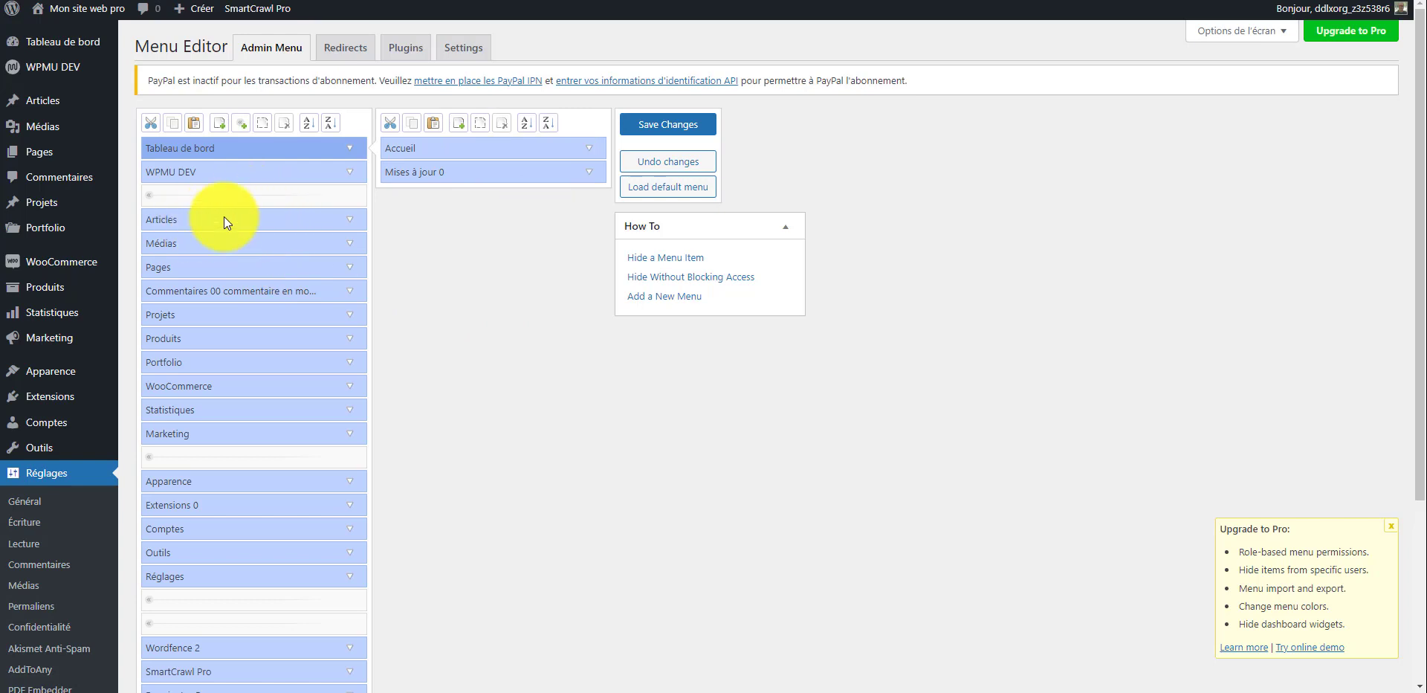
left_click(350, 172)
left_click(351, 172)
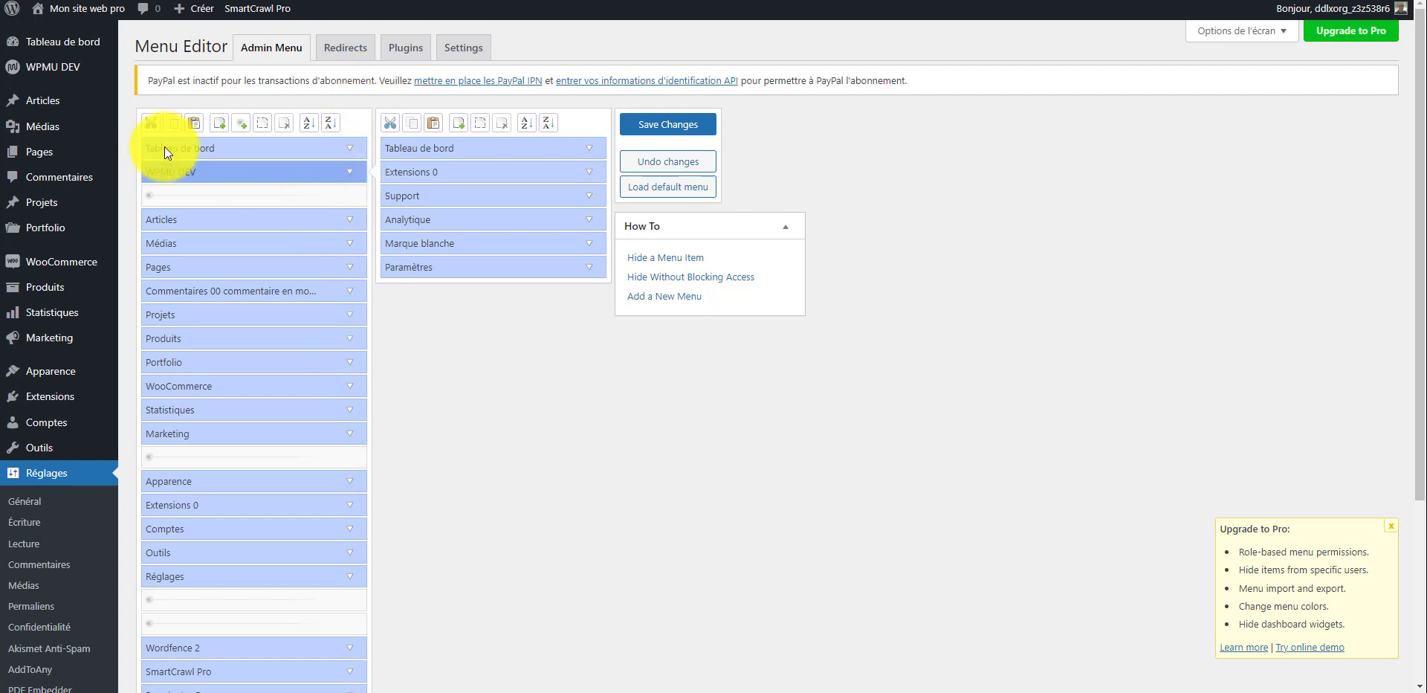
Move the Wordfence menu item directly below Tableau de bord and save the menu changes
scroll(193, 287, "down", 3)
scroll(193, 287, "down", 1)
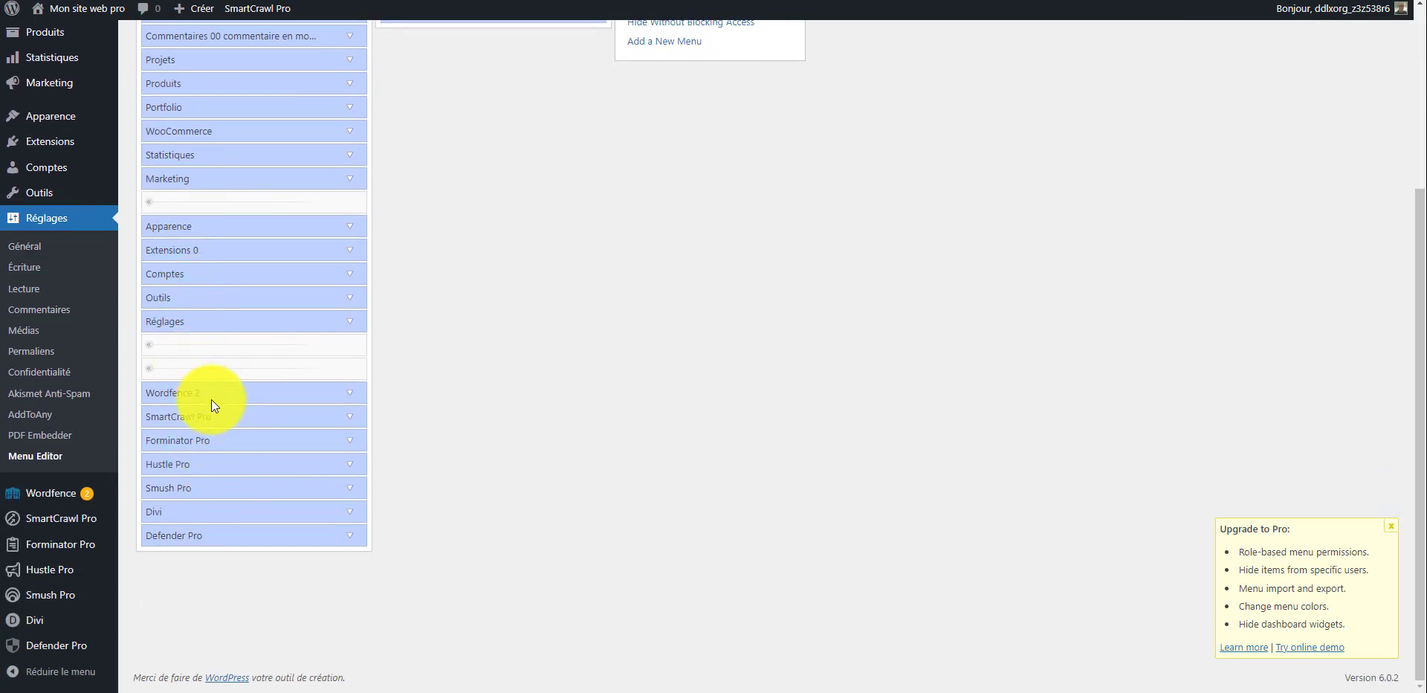
left_click_drag(232, 388, 233, 82)
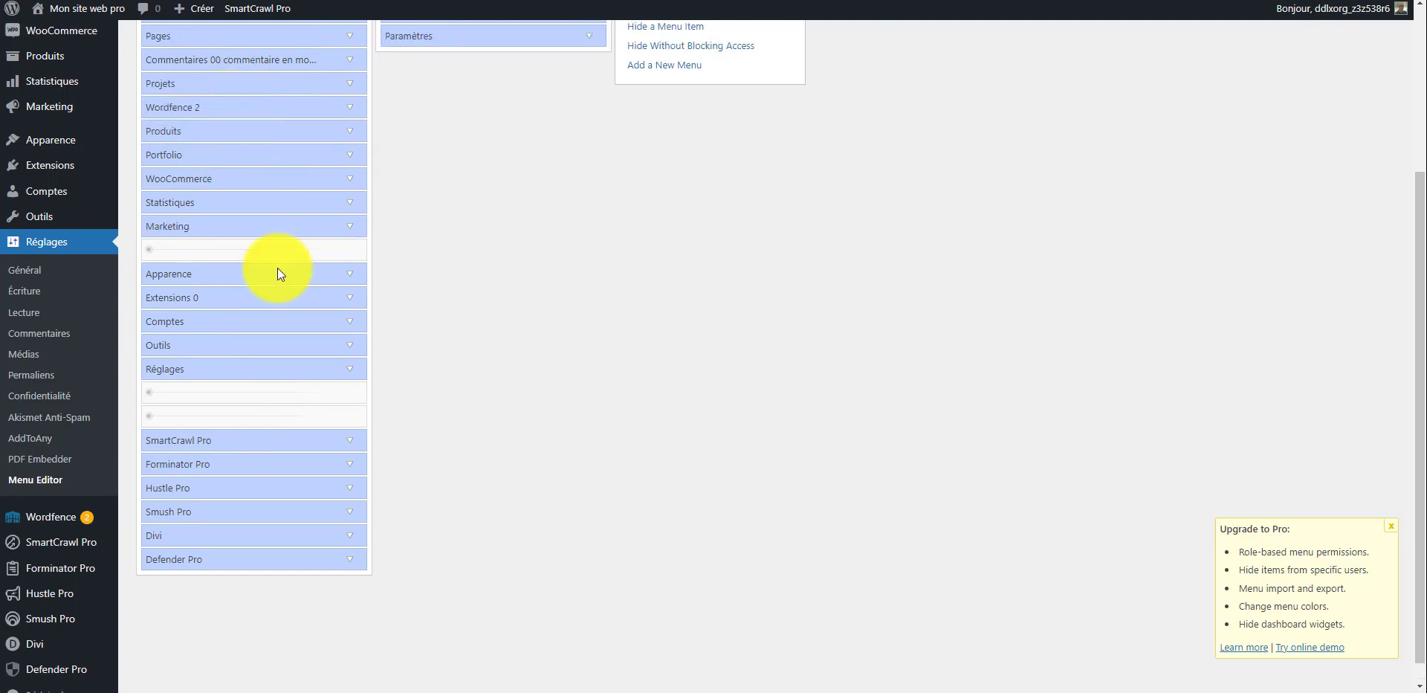
scroll(278, 274, "up", 3)
left_click_drag(217, 280, 220, 113)
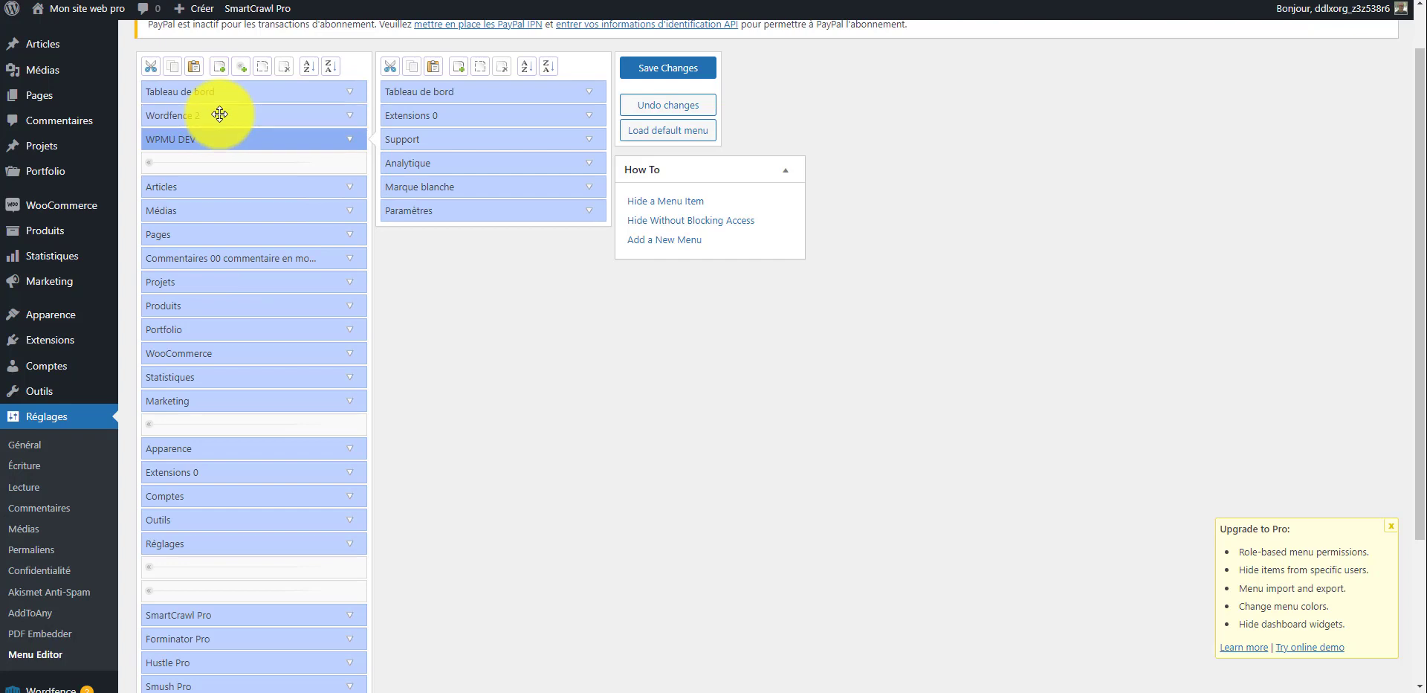
left_click(673, 71)
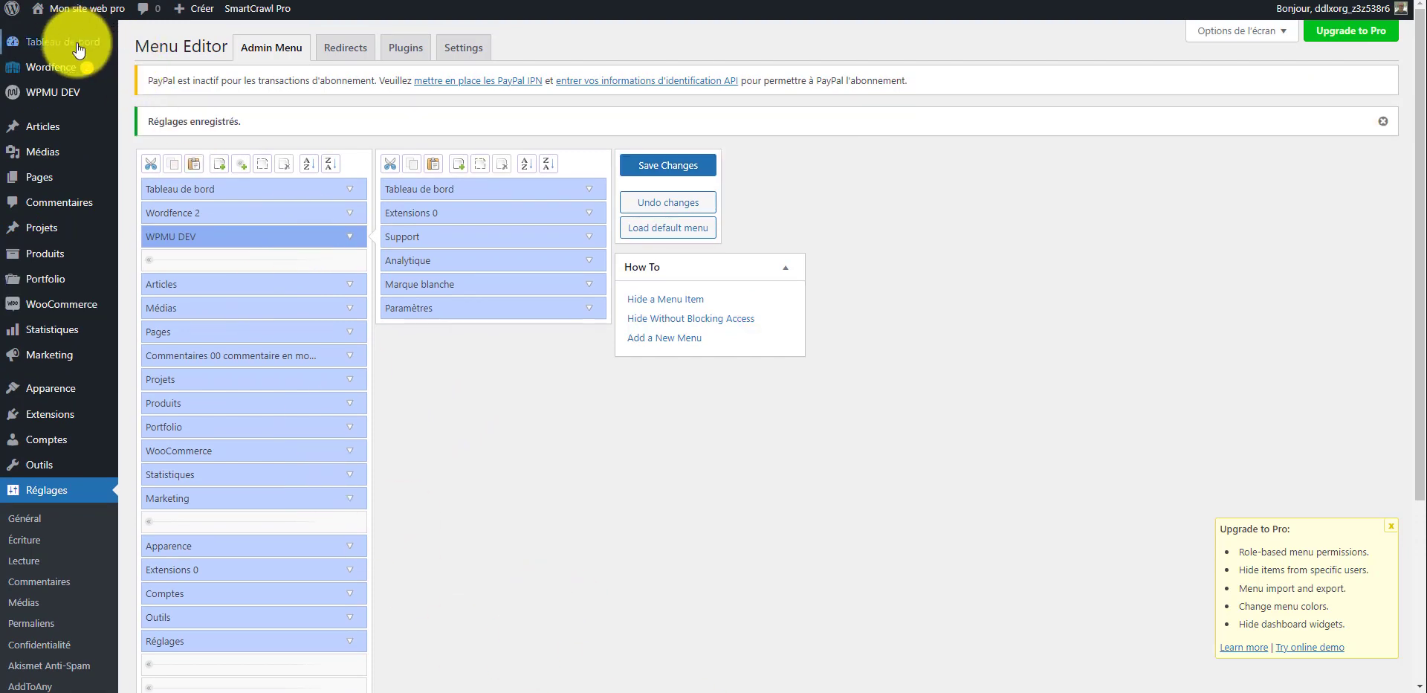
mouse_move(52, 65)
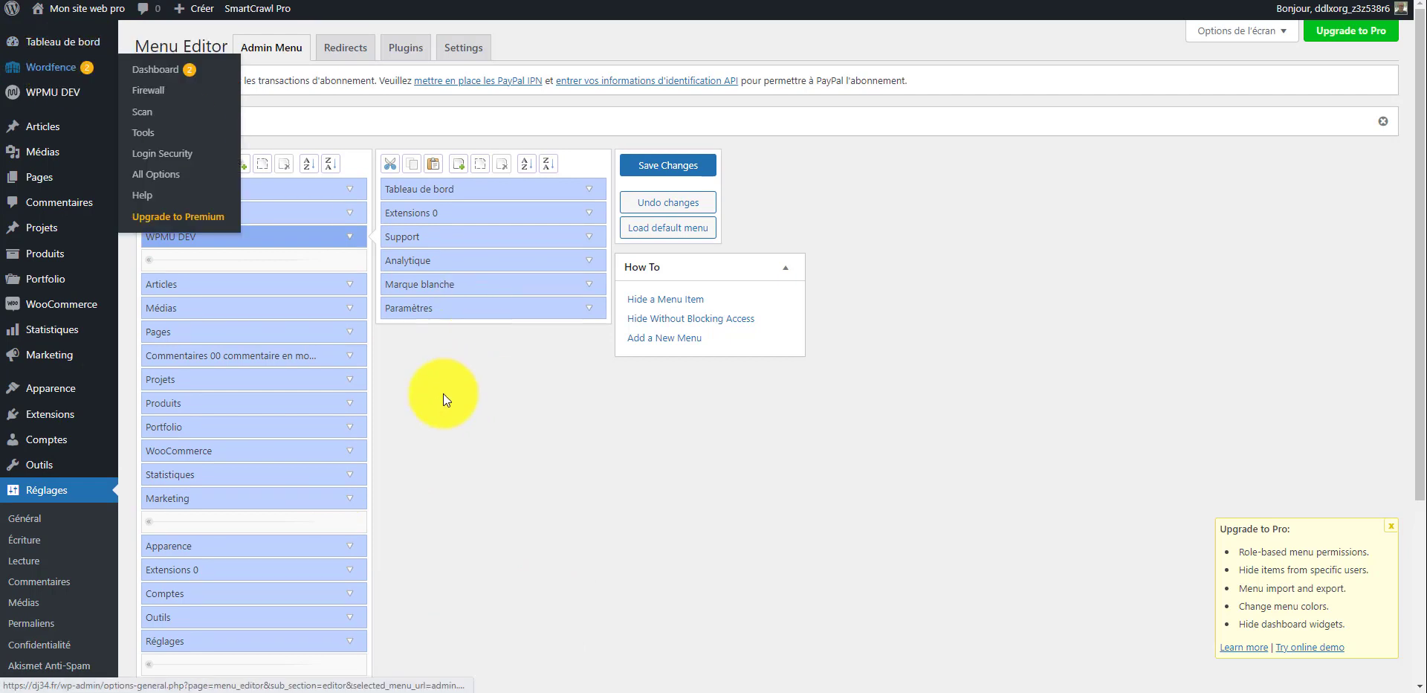
Expand the Wordfence menu item and change its menu title to WOF
left_click(348, 288)
left_click(348, 287)
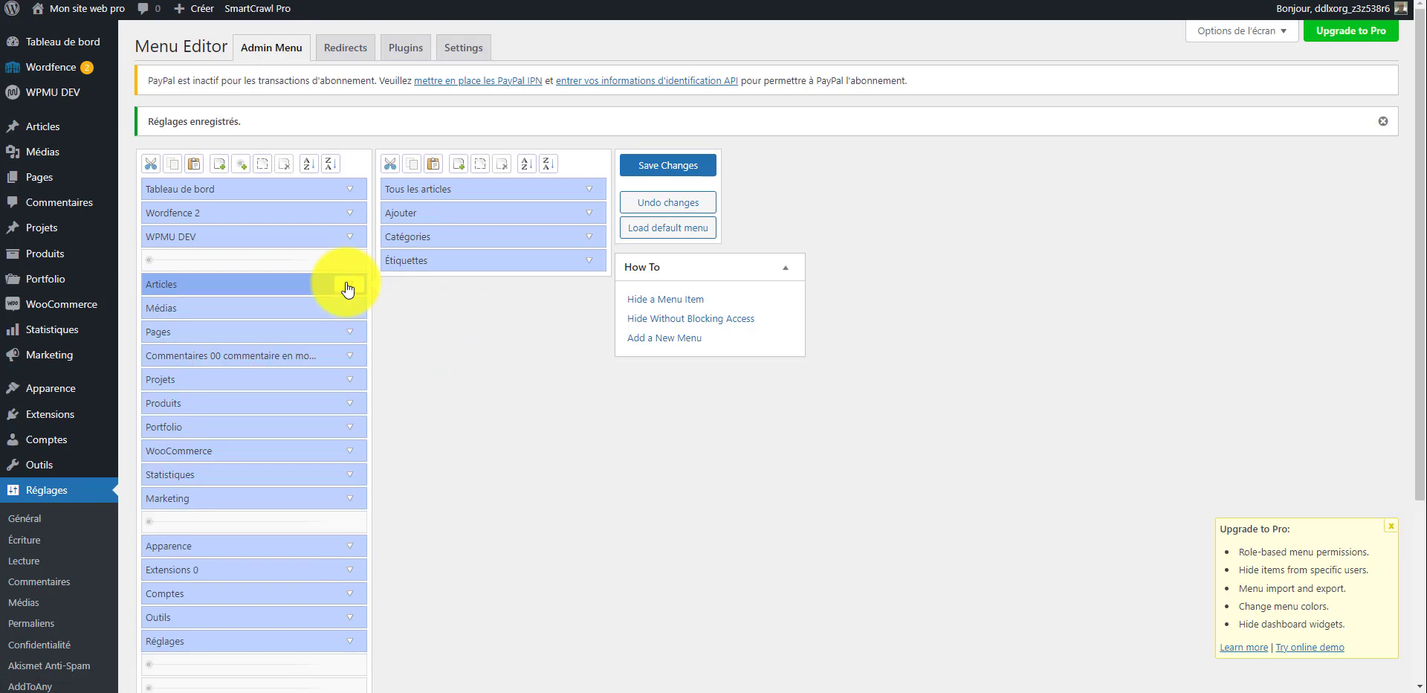
left_click(343, 215)
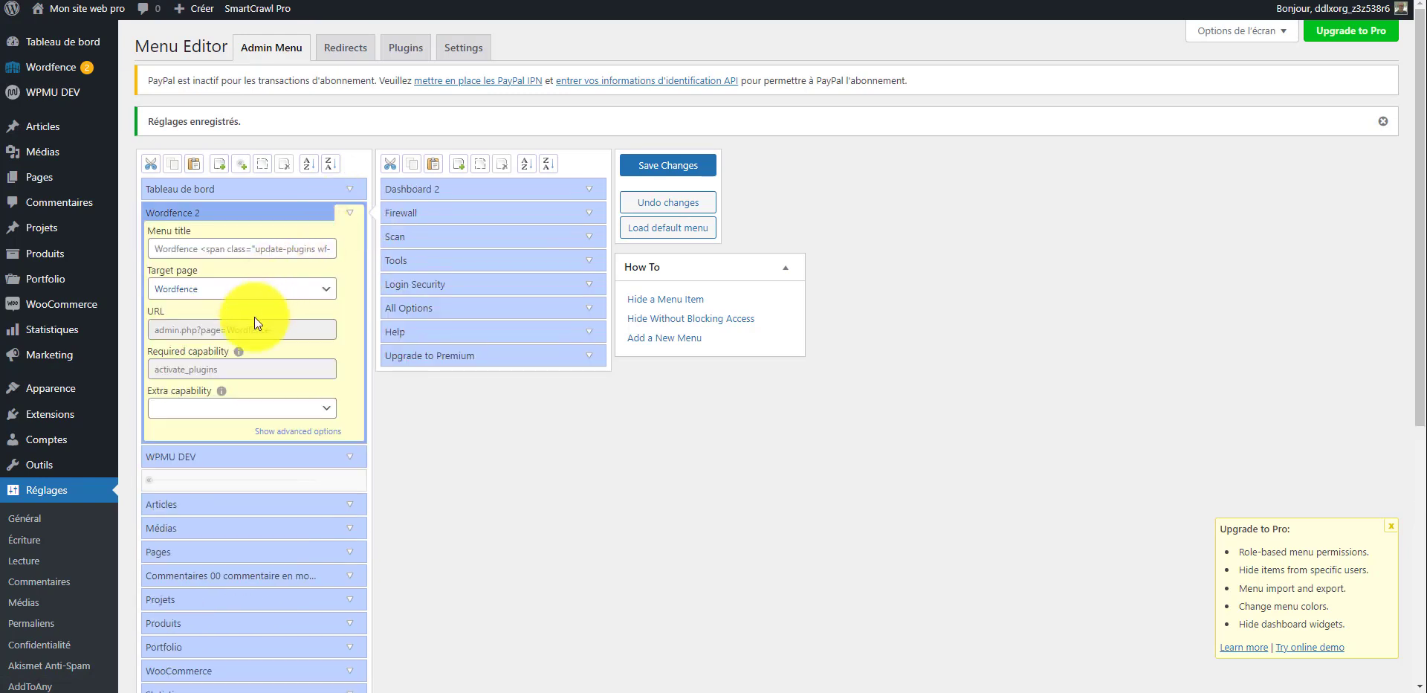
left_click(214, 295)
left_click(214, 294)
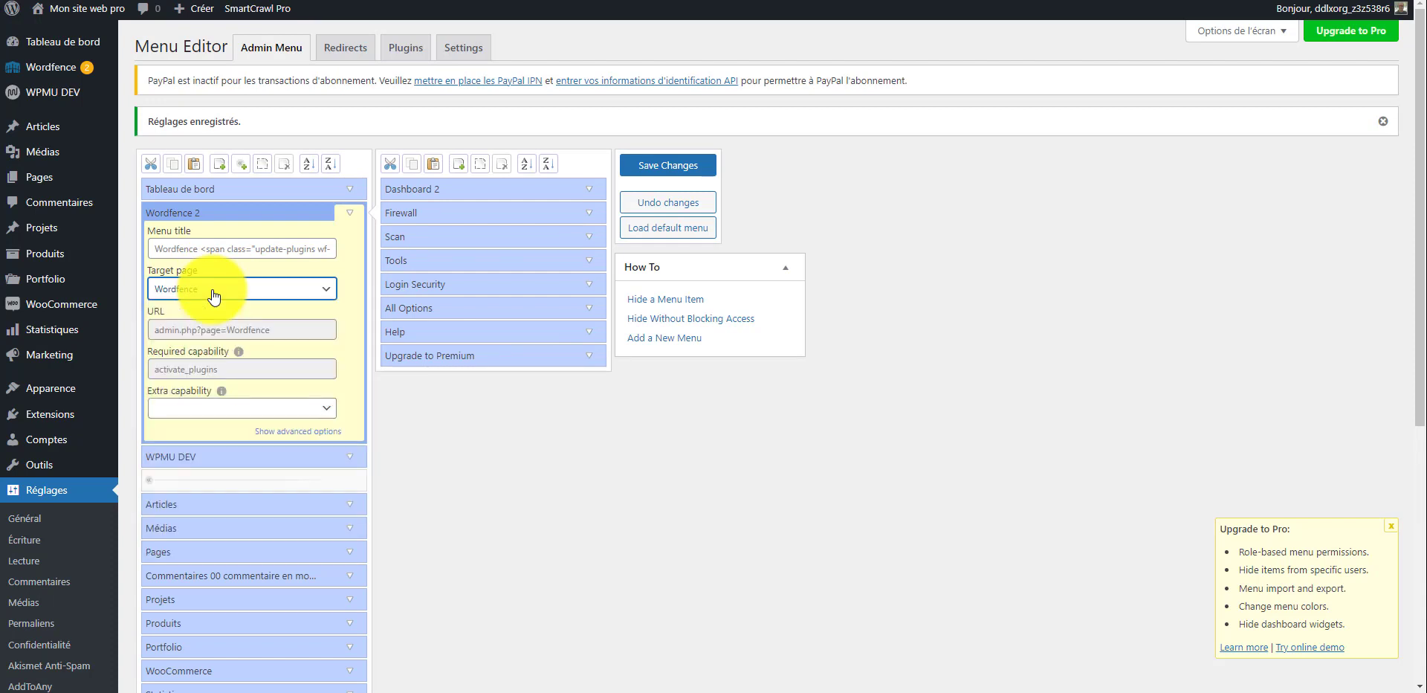
left_click(224, 253)
key("ctrl+a")
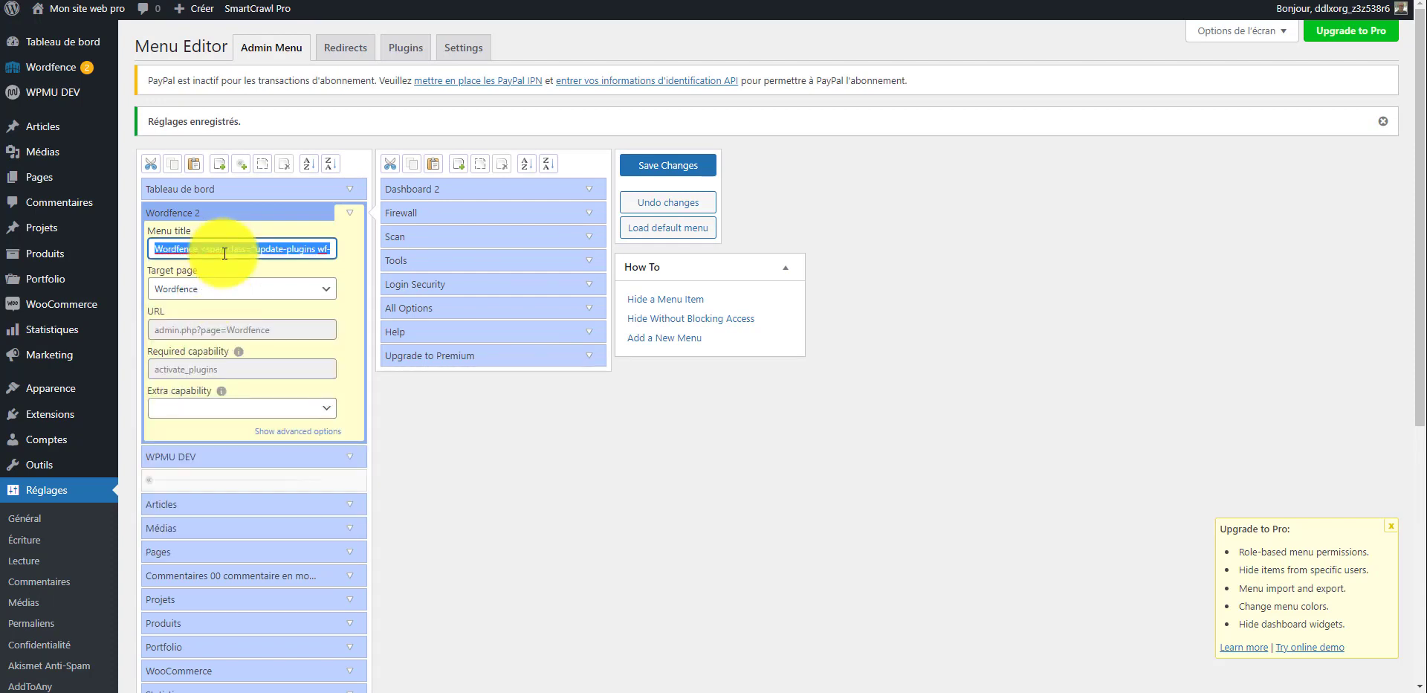
type("WO")
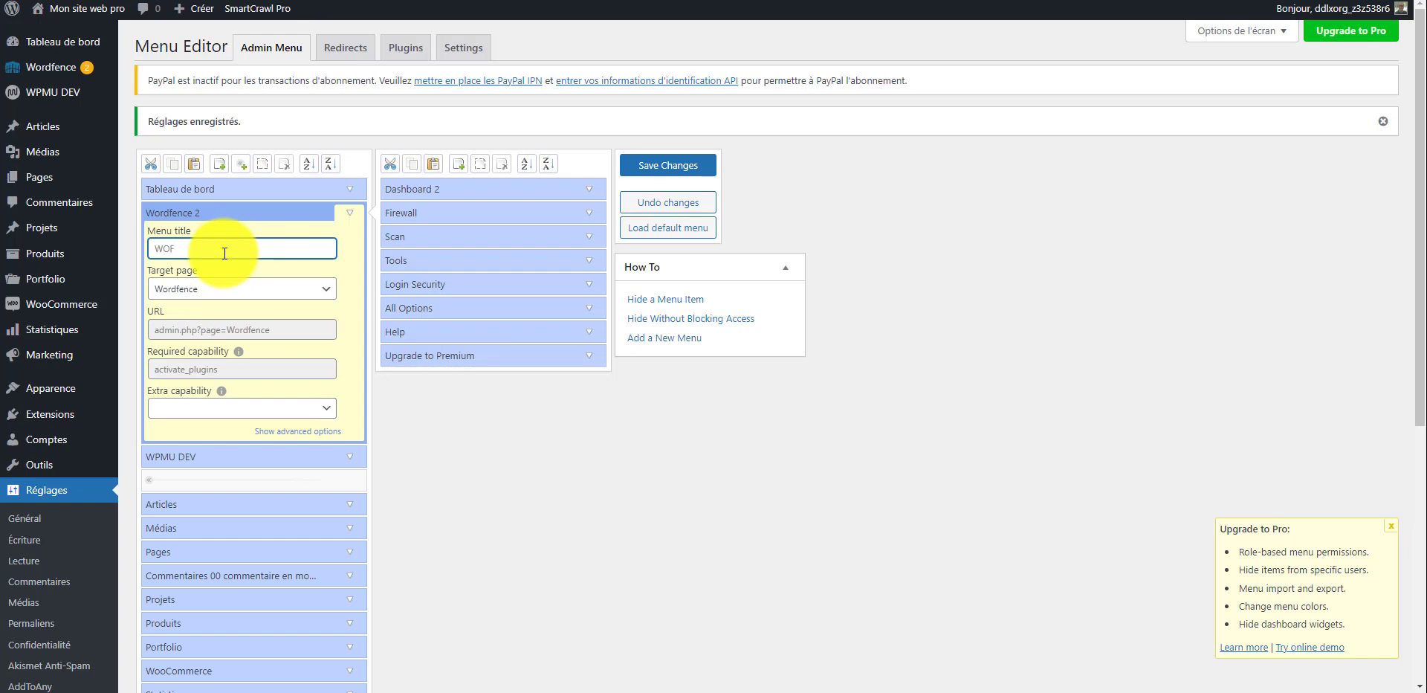
type("F")
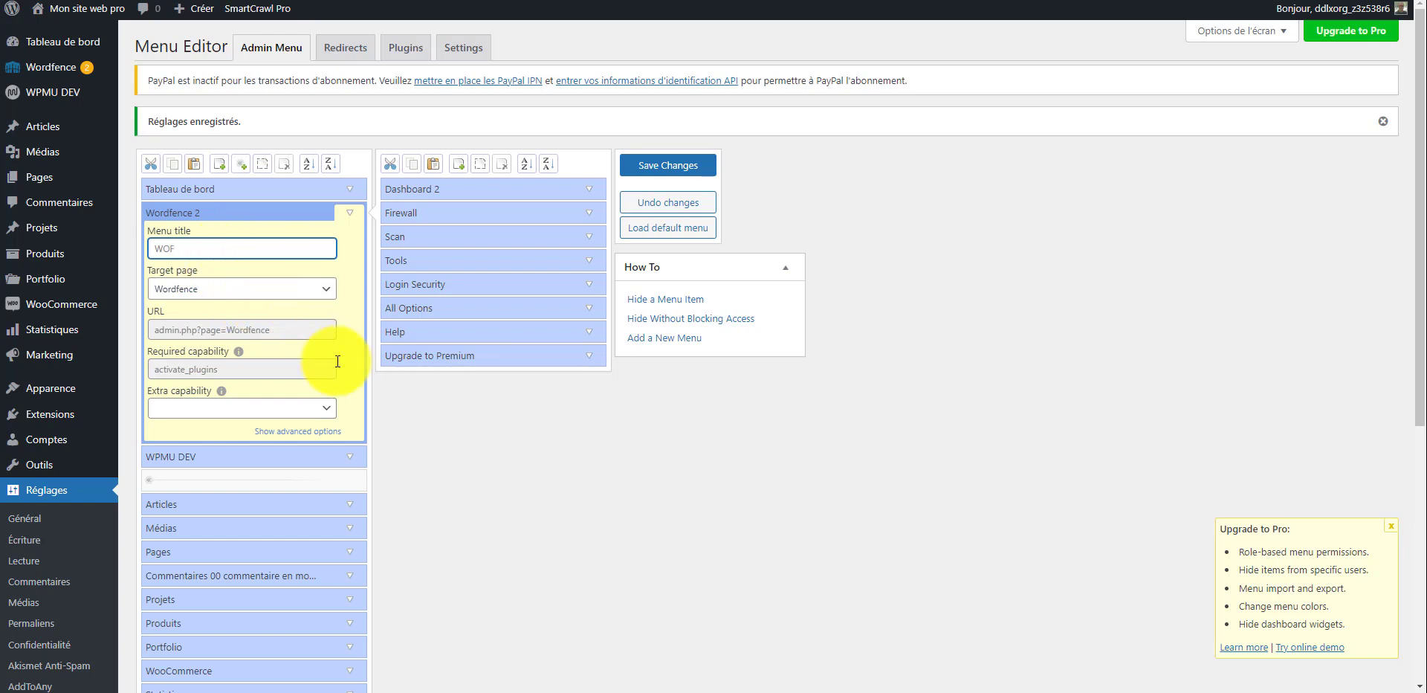
Inspect the WOF item's target page choices, URL and required capability, and collapse its settings
left_click(318, 290)
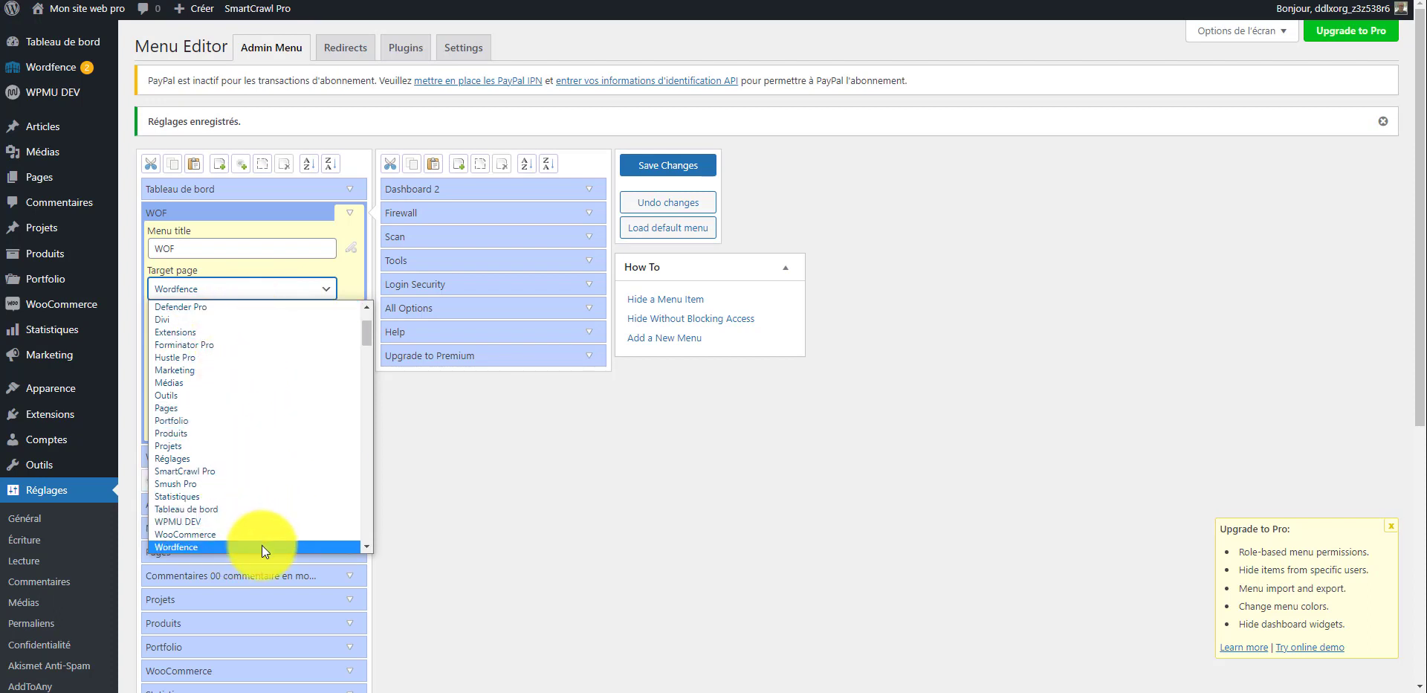
left_click(544, 493)
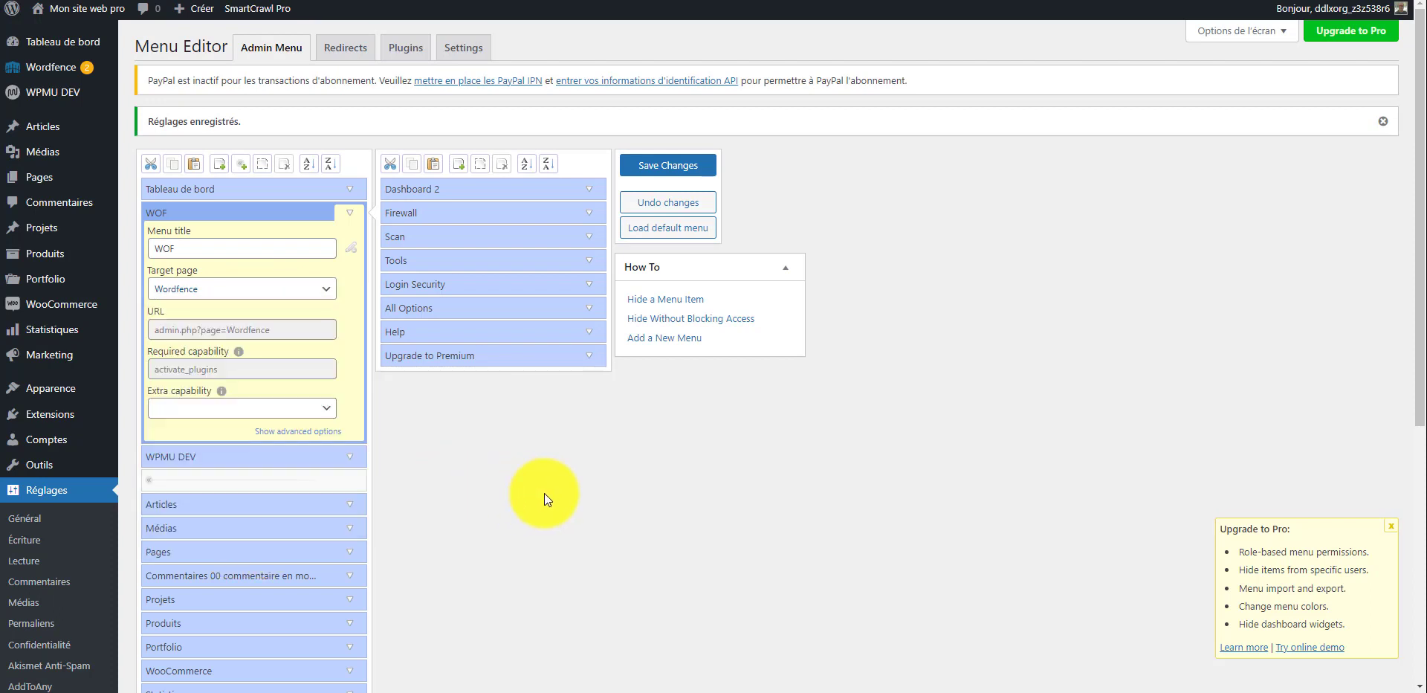
left_click(294, 330)
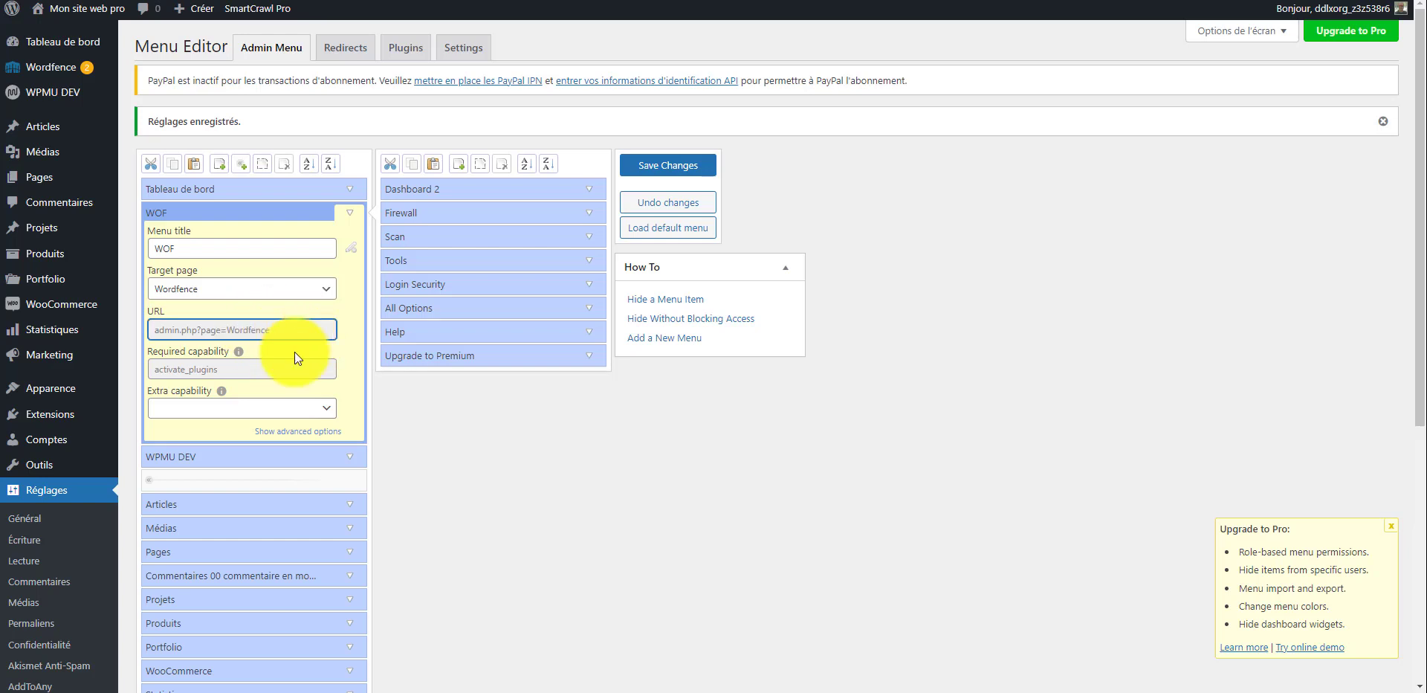
left_click(287, 369)
left_click(502, 439)
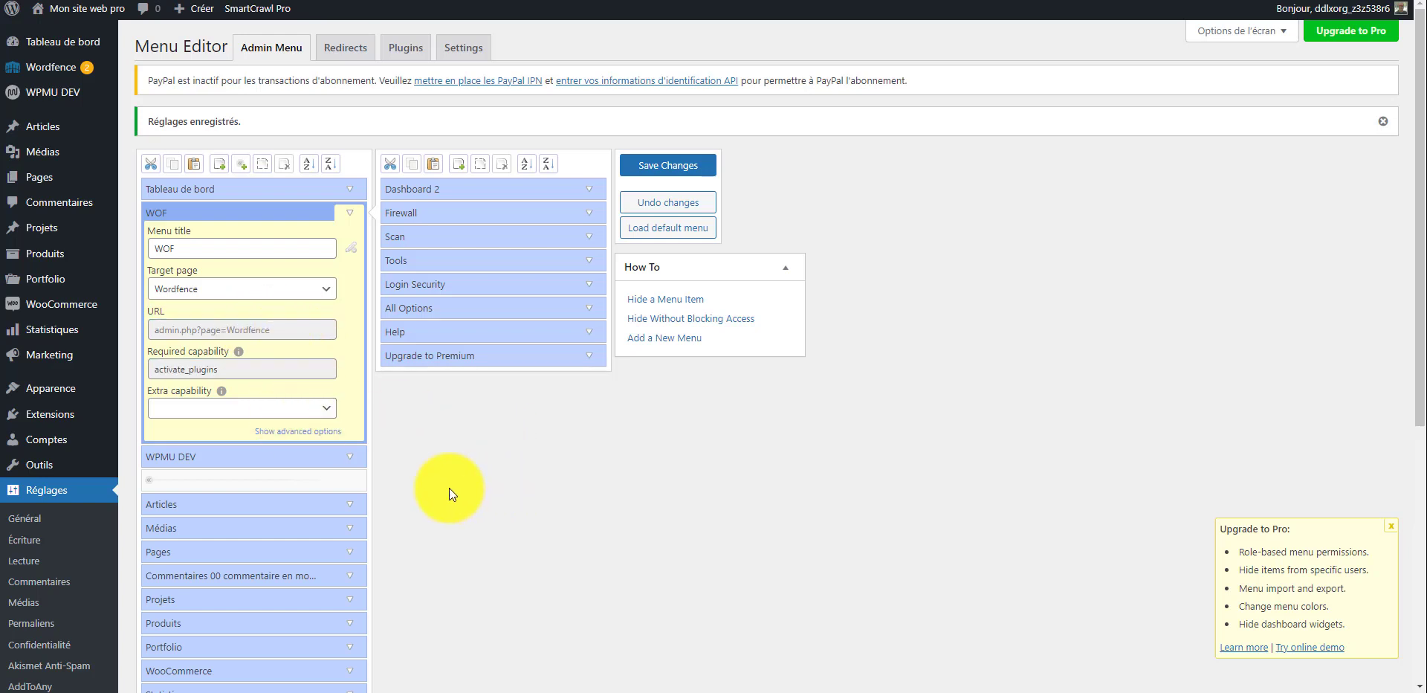
left_click(350, 214)
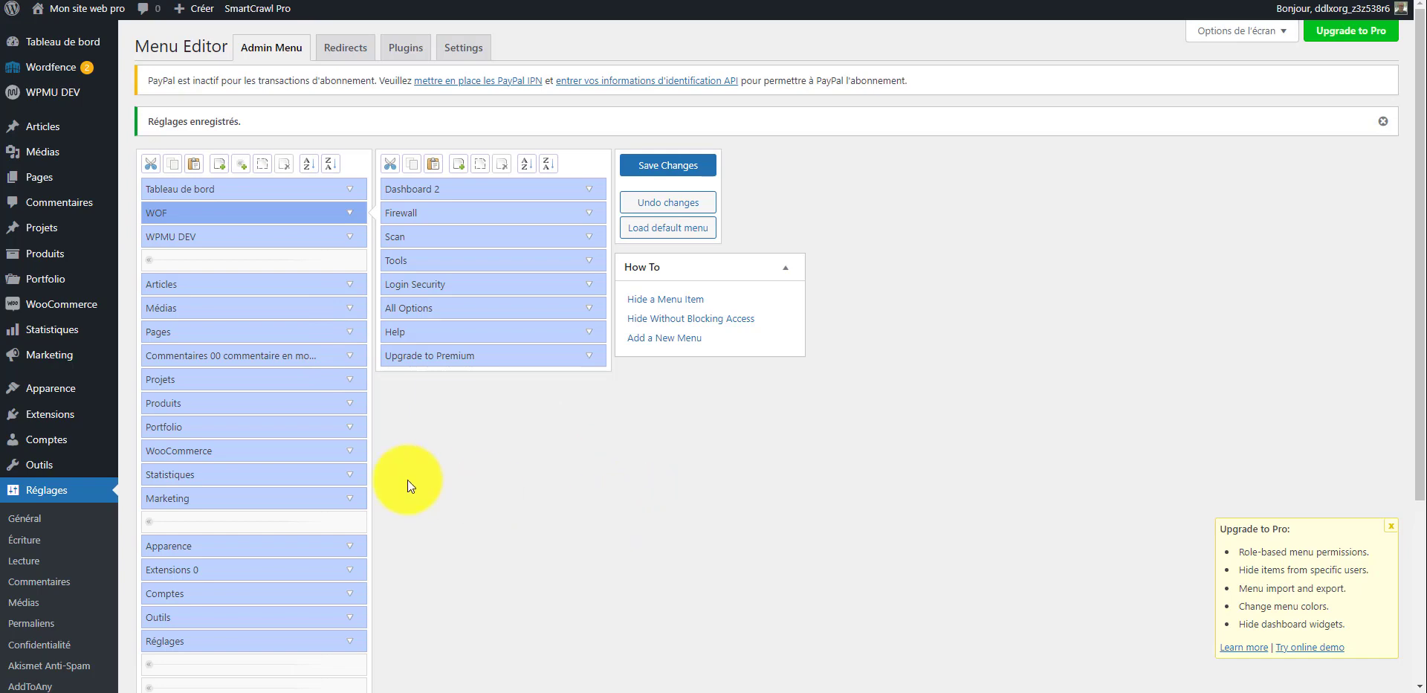
Save the admin menu with the renamed WOF item and check it in the site's sidebar
scroll(414, 520, "down", 3)
scroll(437, 568, "up", 3)
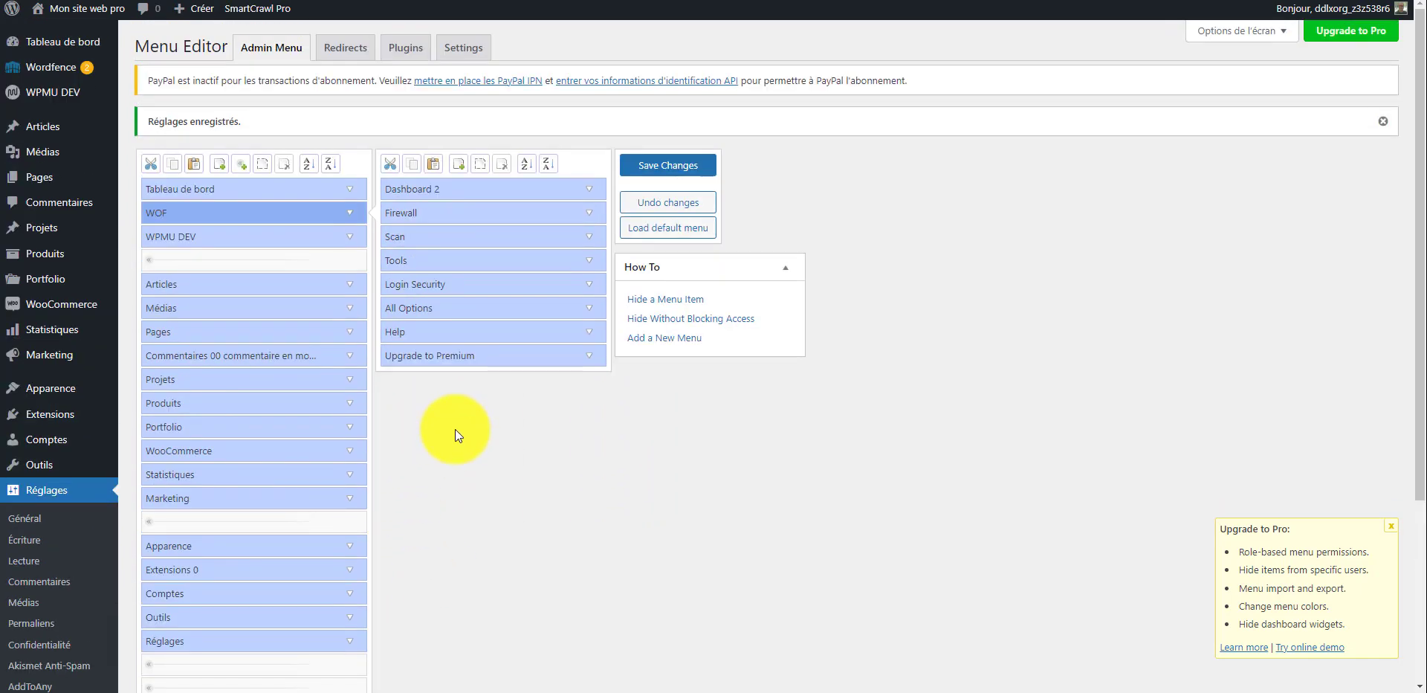
left_click(680, 165)
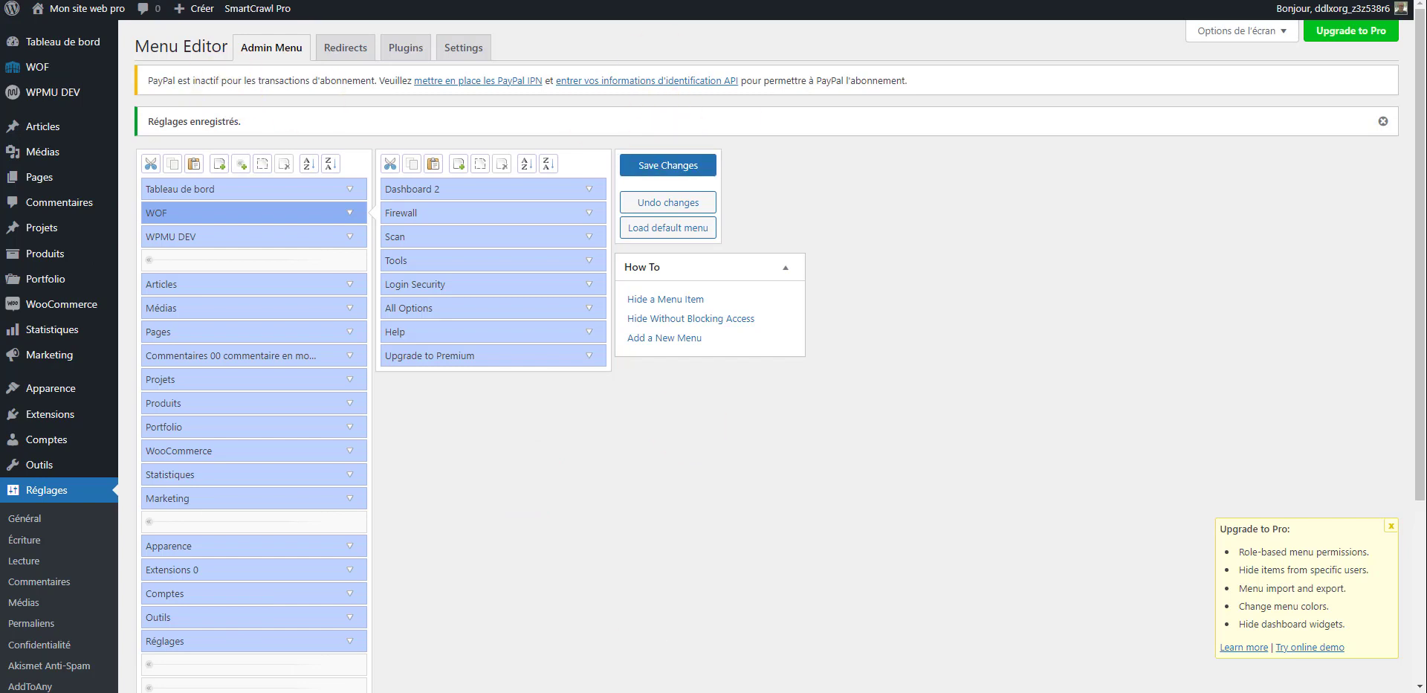
mouse_move(41, 81)
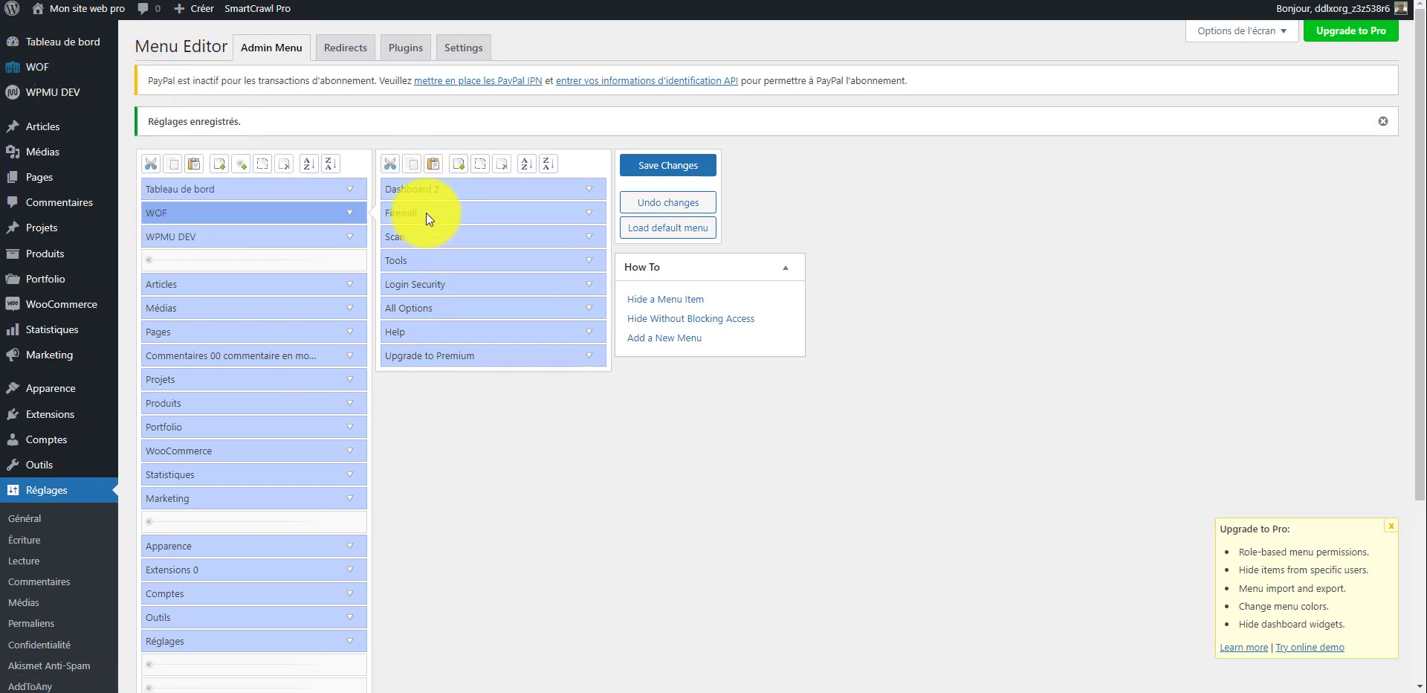
Reorder the WOF submenu so that Tools, Scan, Login Security and Firewall follow Dashboard in that order
left_click_drag(421, 240, 471, 346)
left_click_drag(455, 214, 478, 241)
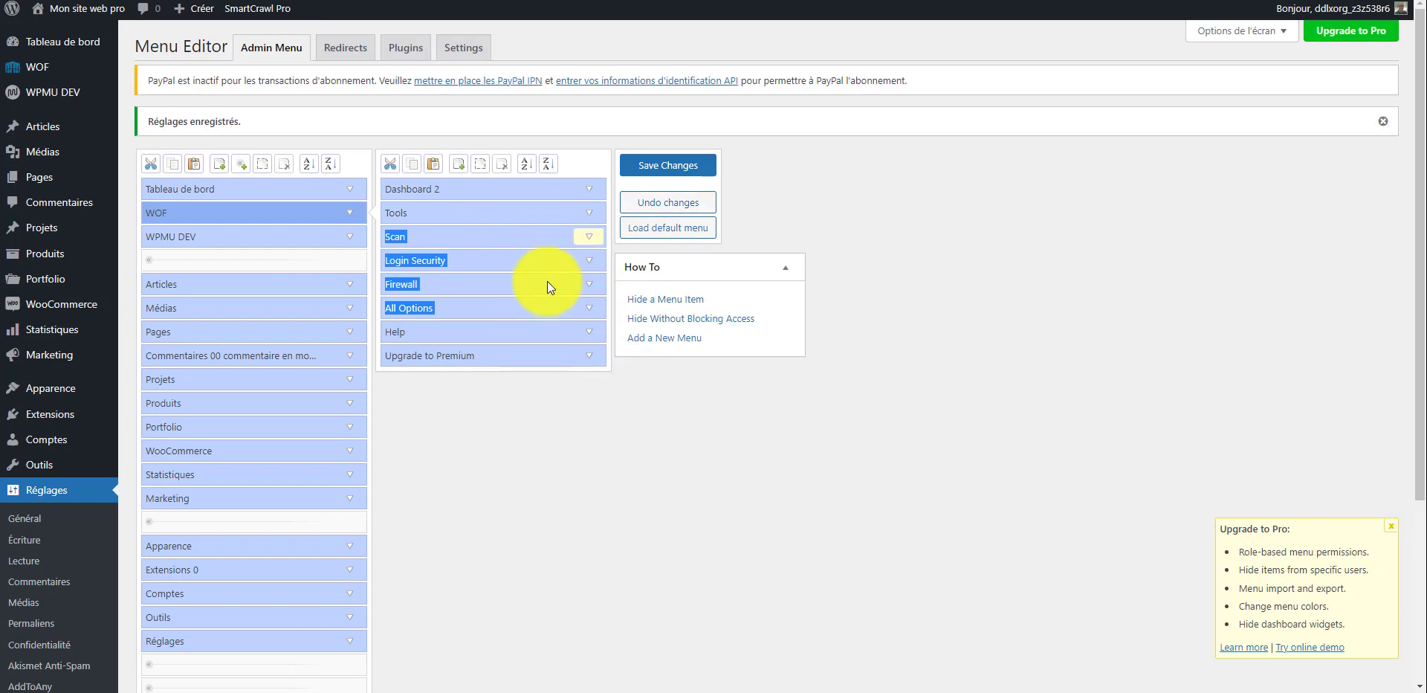
Show the WOF item's advanced options and inspect its icon URL, CSS classes and ID attribute fields
left_click(350, 214)
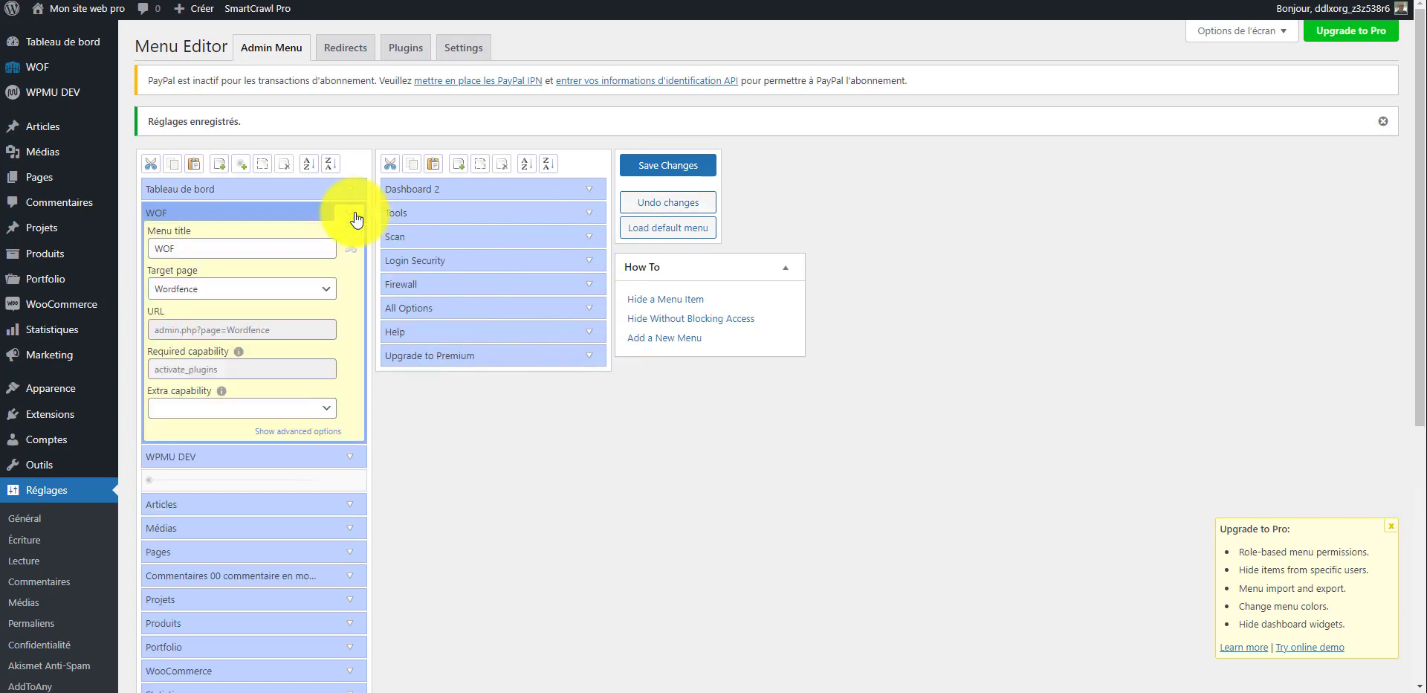
left_click(310, 432)
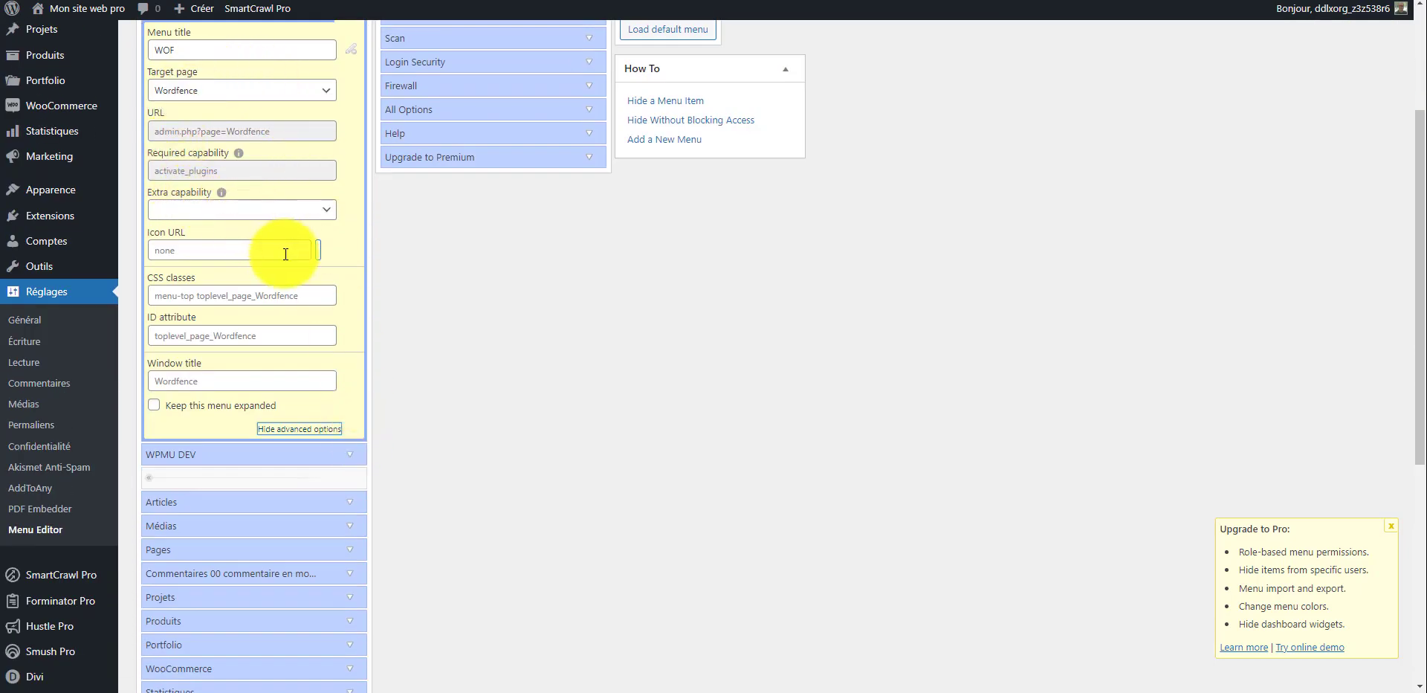
left_click(250, 251)
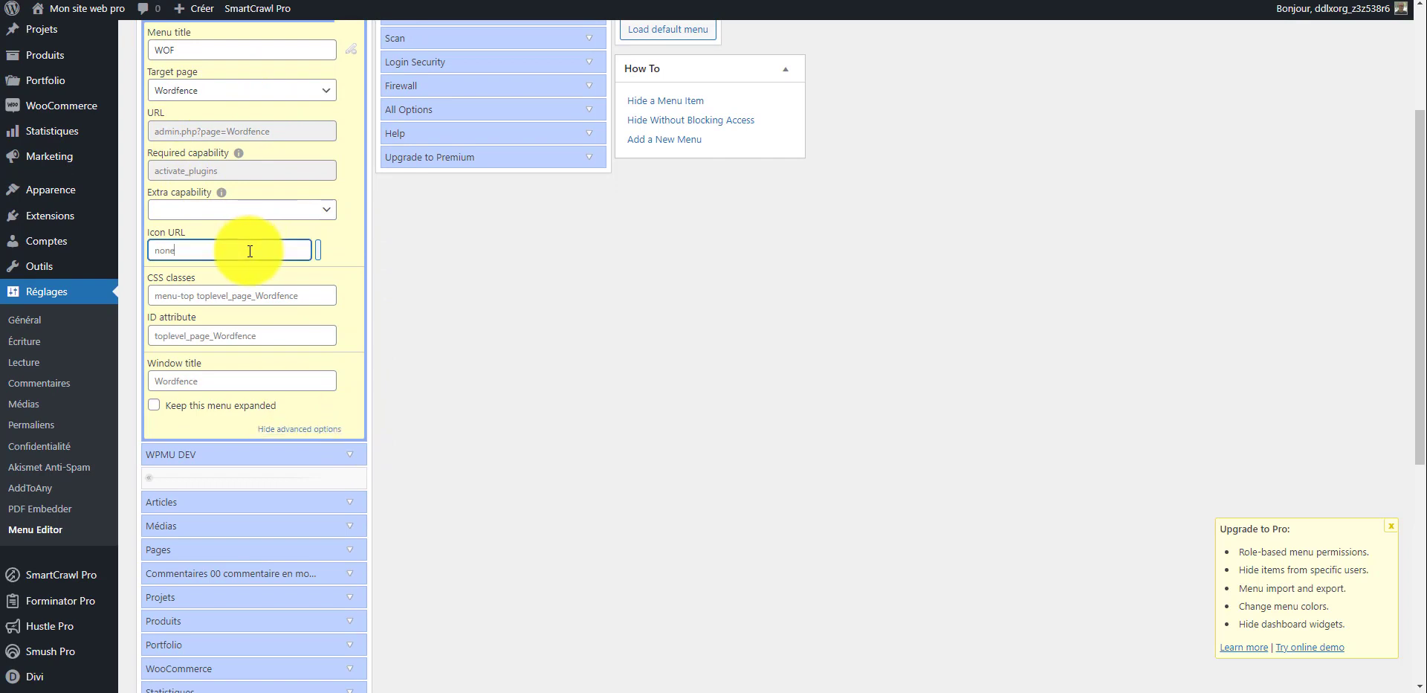
left_click(314, 299)
left_click(290, 334)
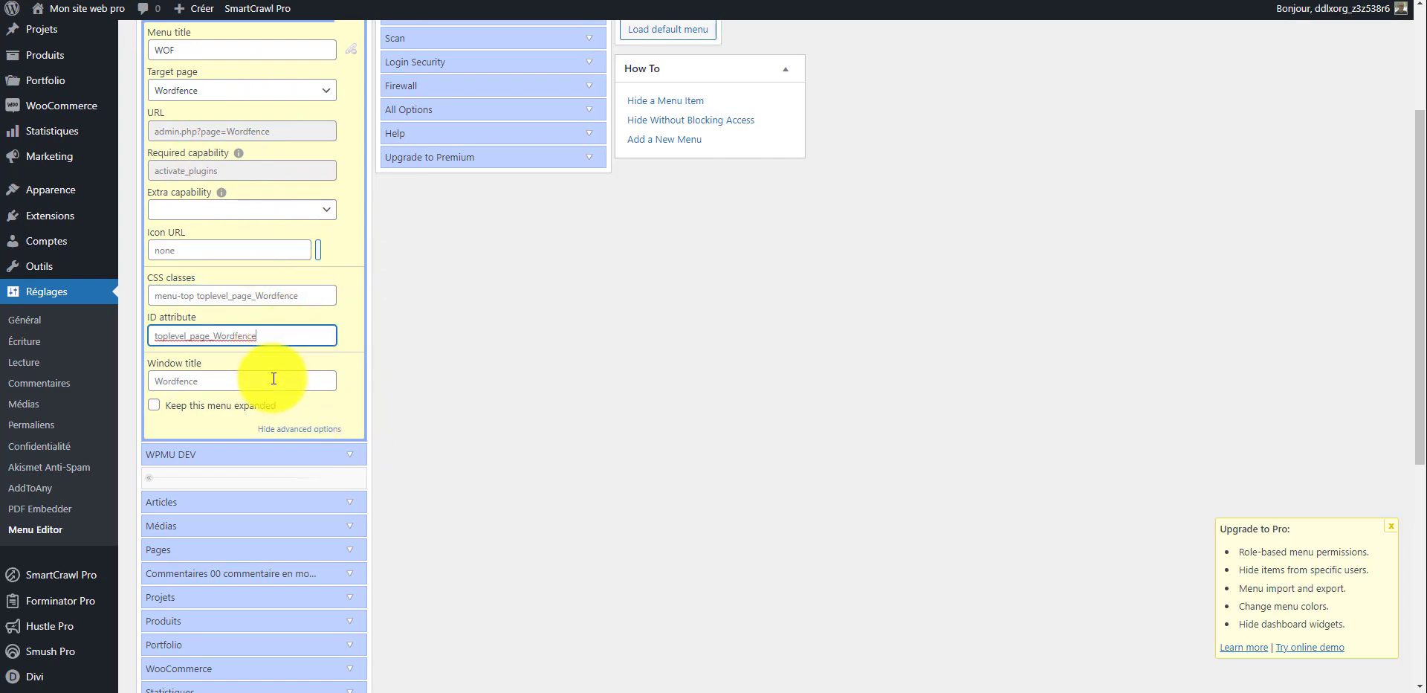
Inspect the WOF item's window title and keep-expanded options, and collapse its settings
left_click(277, 383)
left_click(306, 413)
scroll(328, 384, "up", 3)
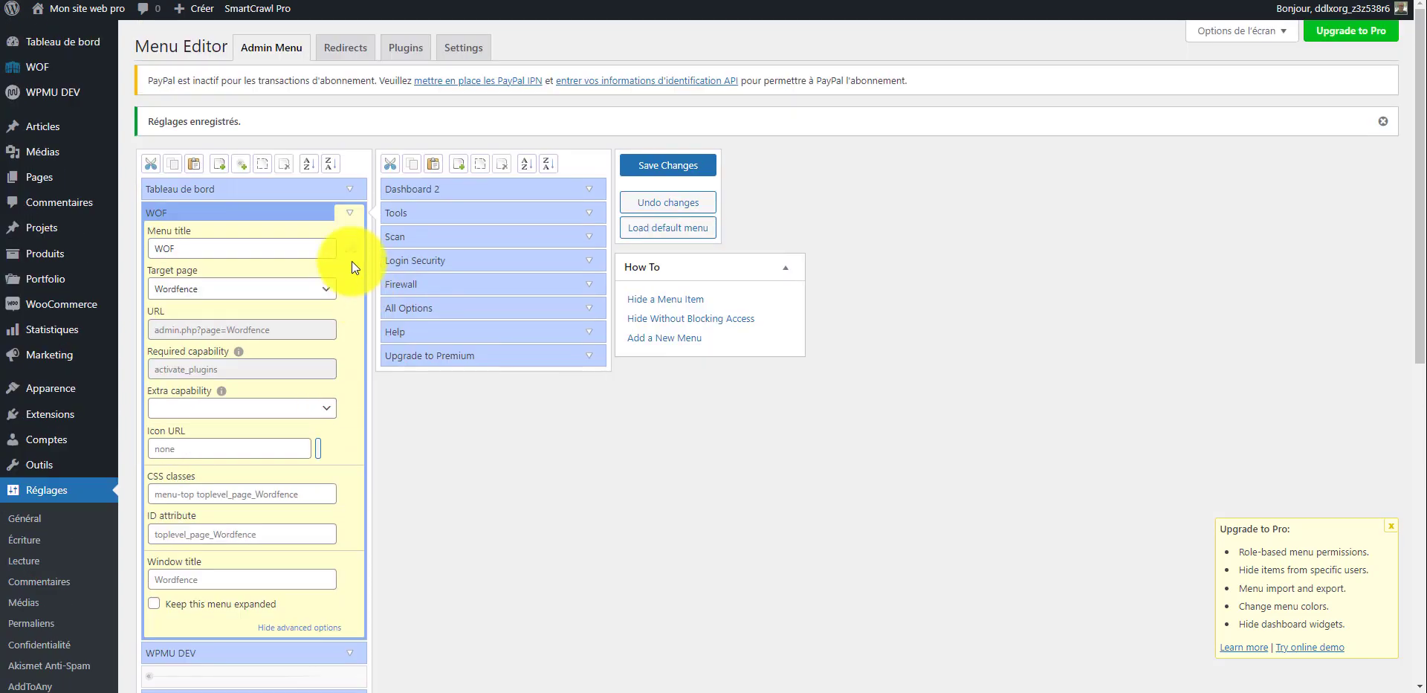
left_click(350, 214)
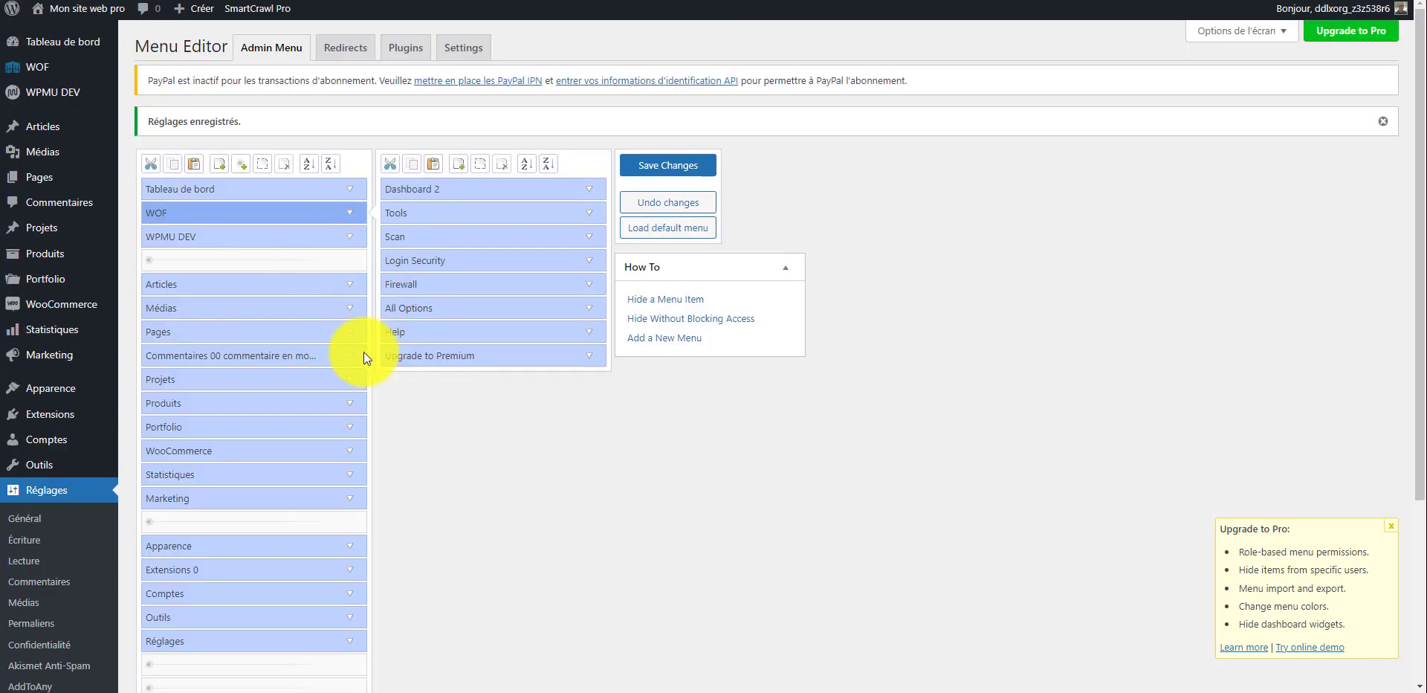
Review the admin menu list and read the plugin's guide on hiding a menu item without blocking access
scroll(443, 389, "down", 3)
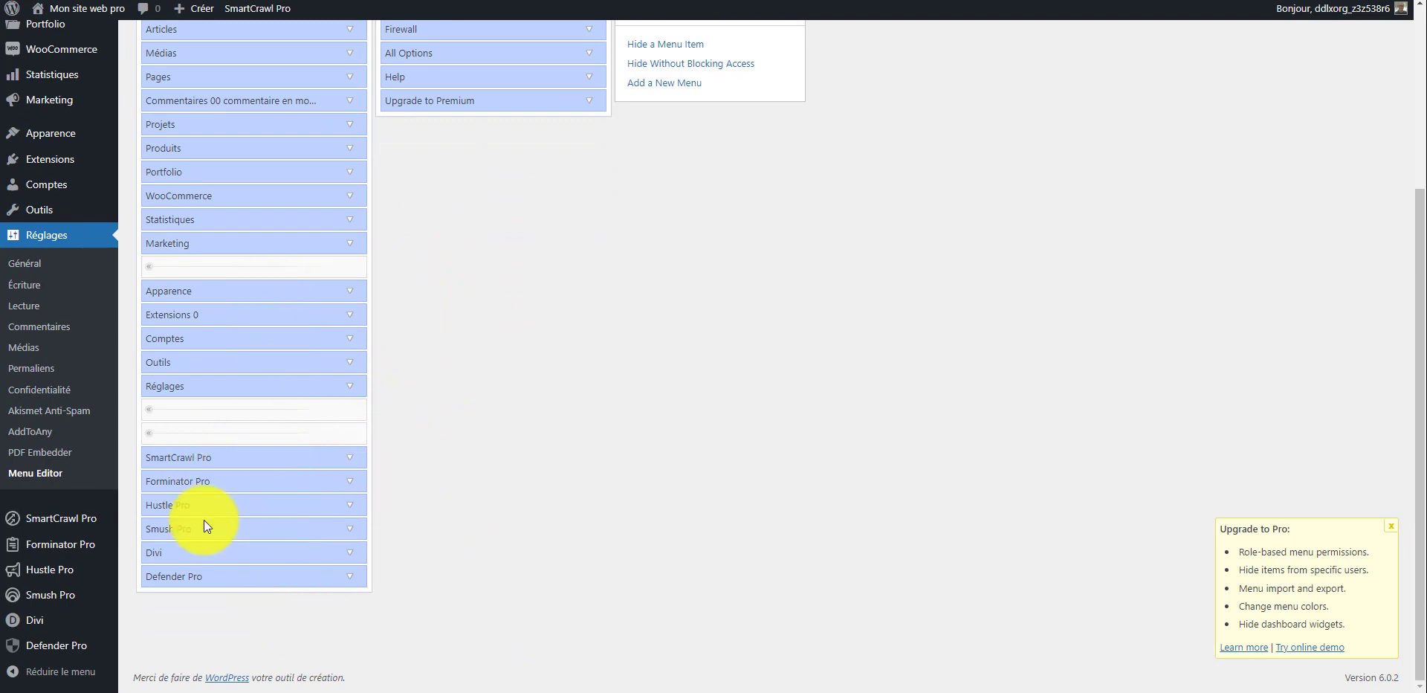
scroll(341, 532, "up", 3)
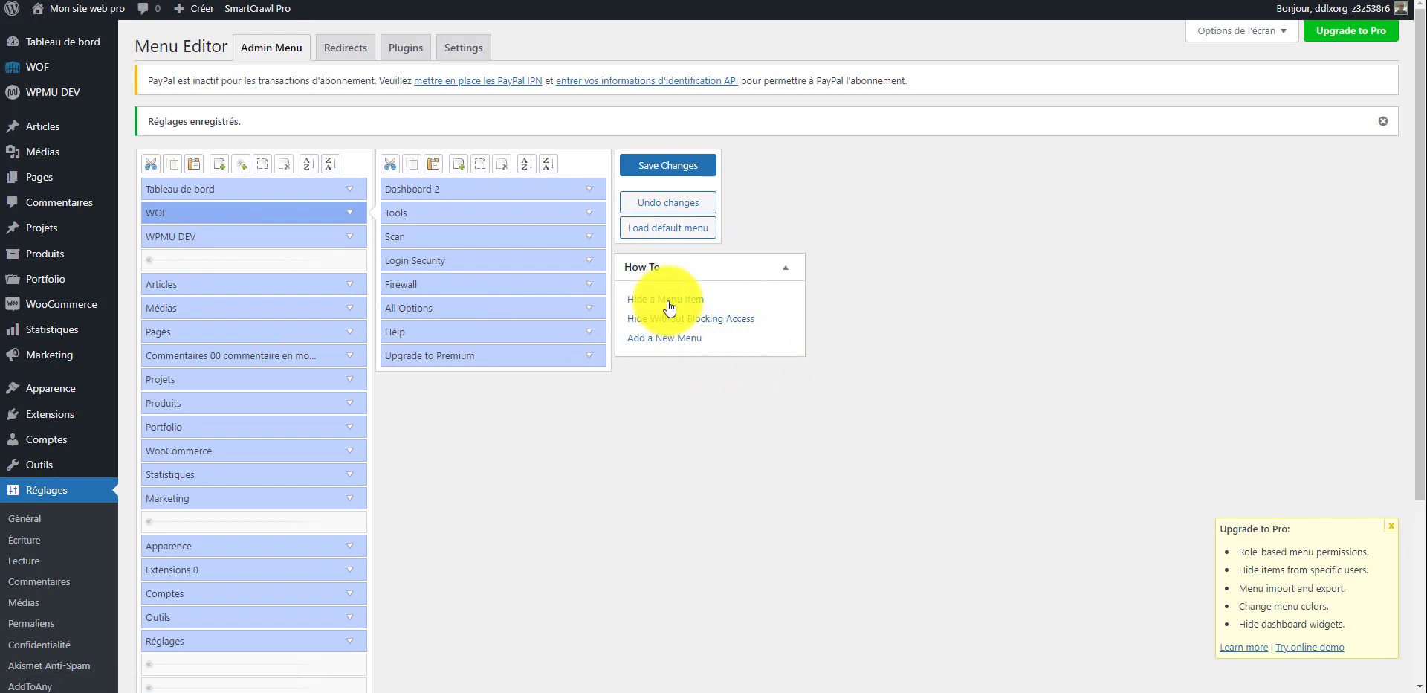
left_click(731, 324)
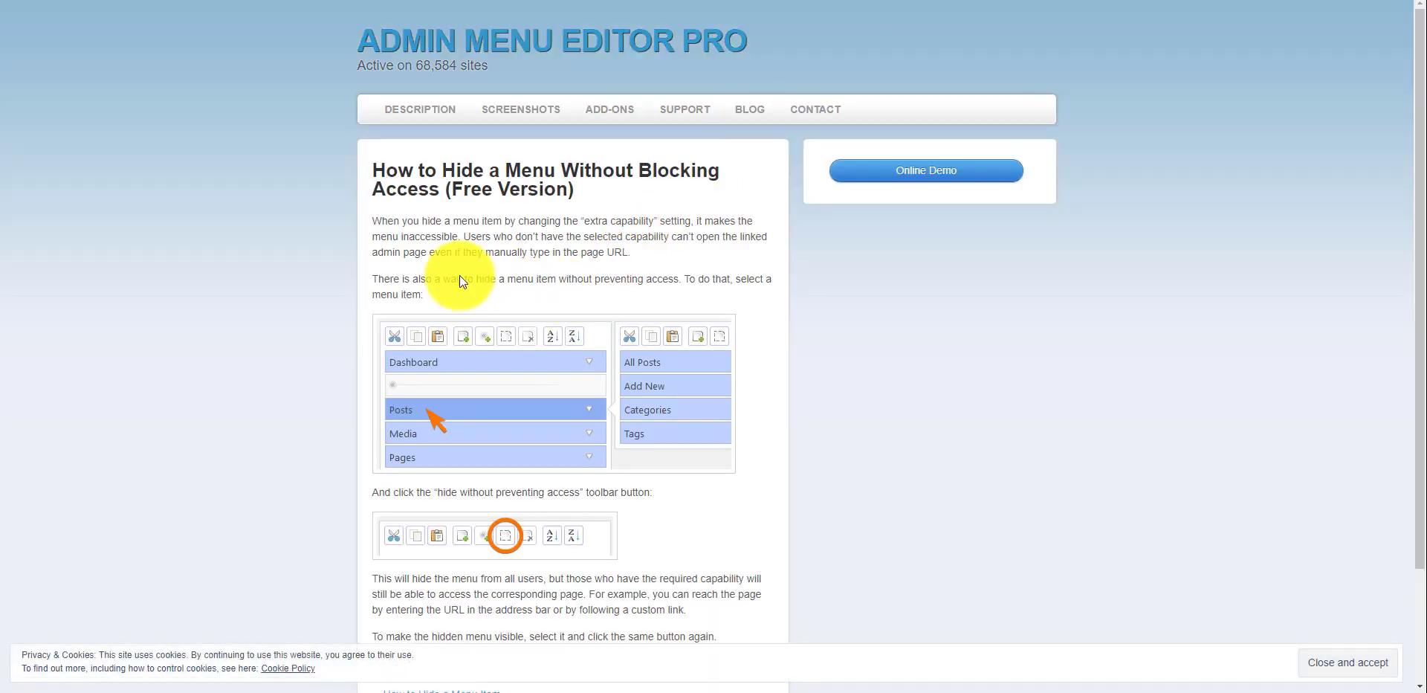
left_click(829, 0)
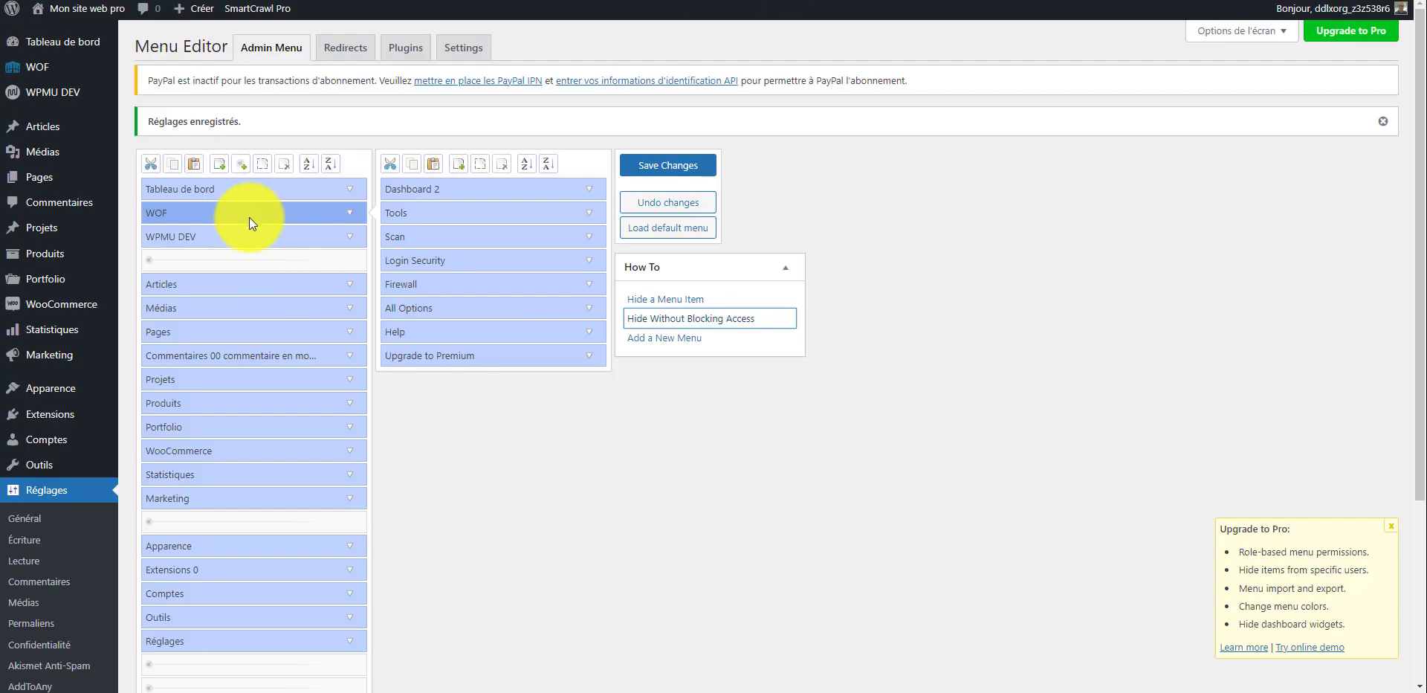
Hide the WOF menu without preventing access, save the menu and check the site's sidebar
left_click(271, 163)
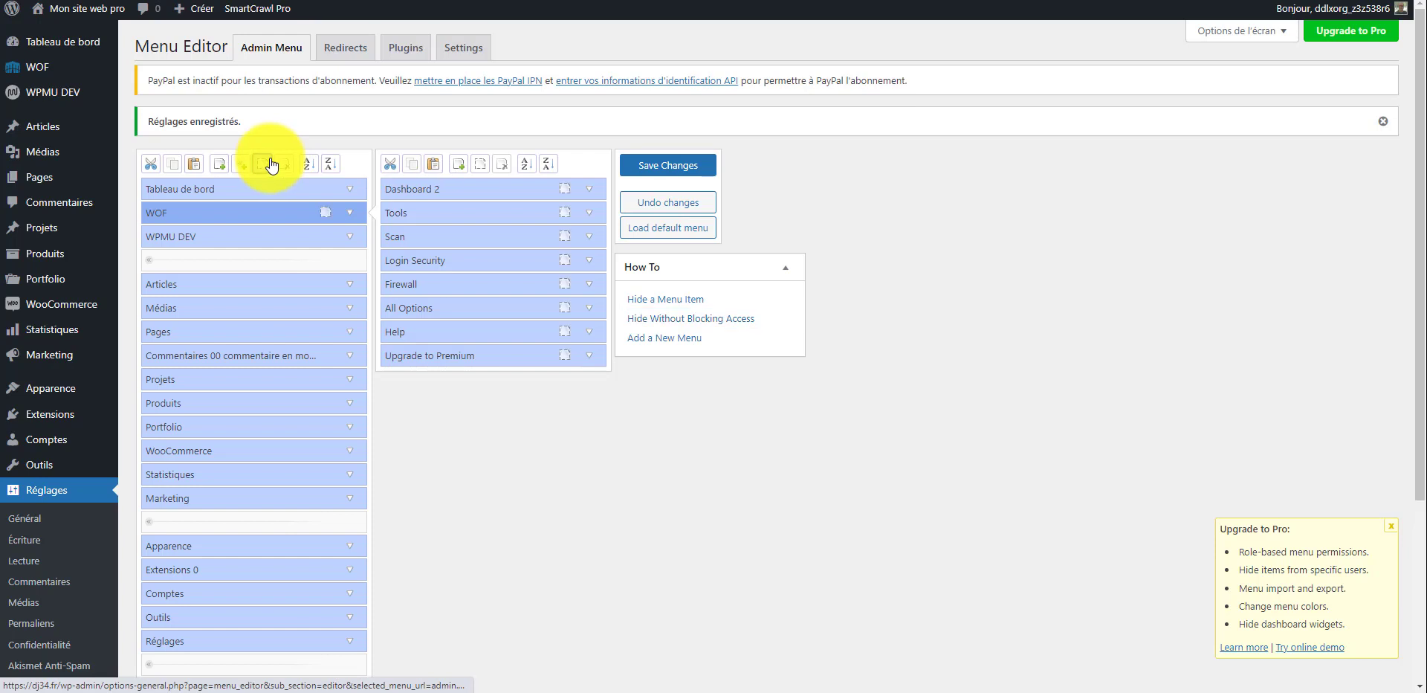
left_click(676, 169)
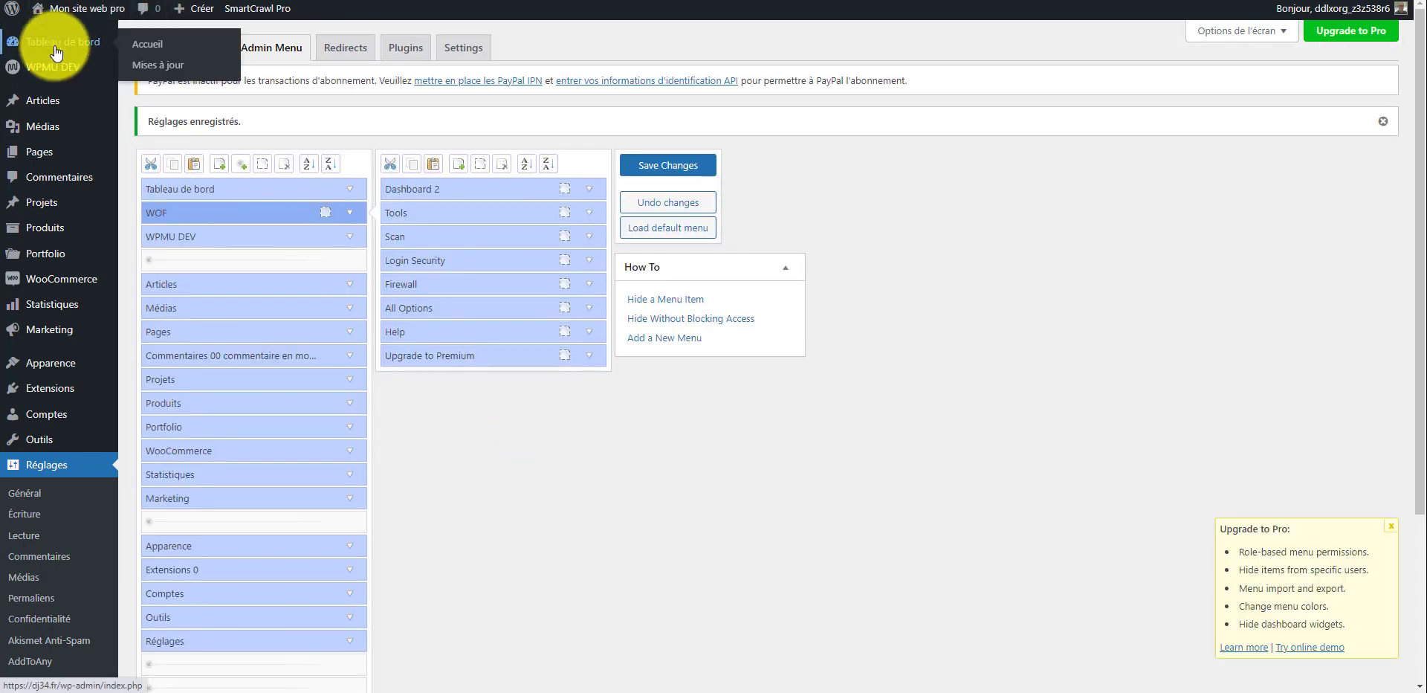
scroll(68, 416, "down", 4)
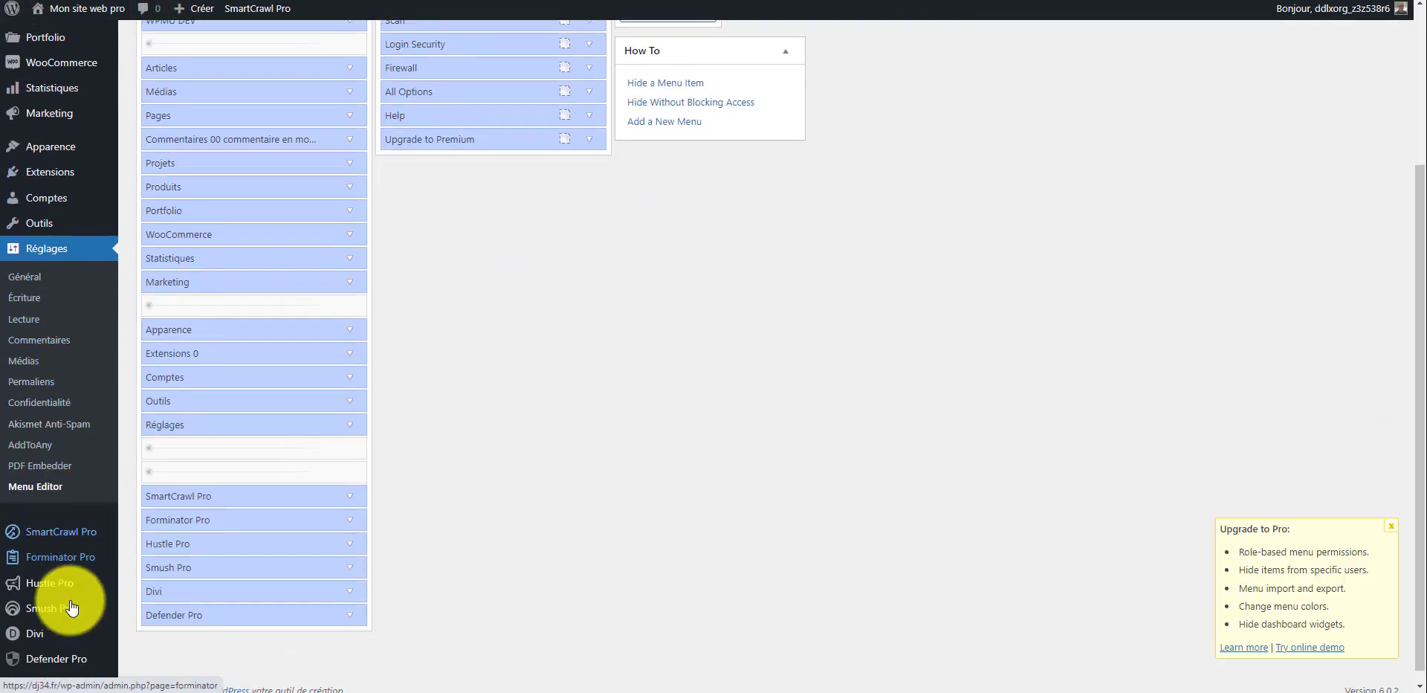
scroll(59, 446, "up", 4)
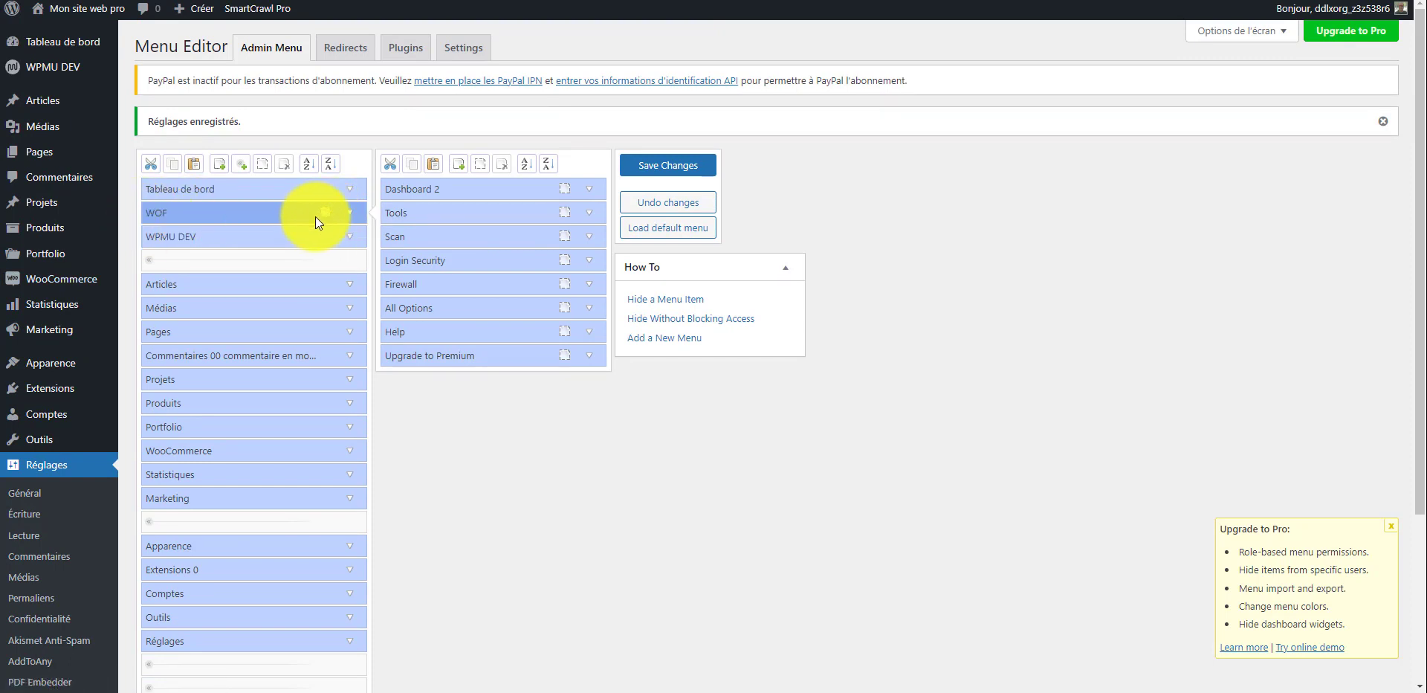
Unhide the WOF menu and save the admin menu again
left_click(261, 164)
left_click(669, 167)
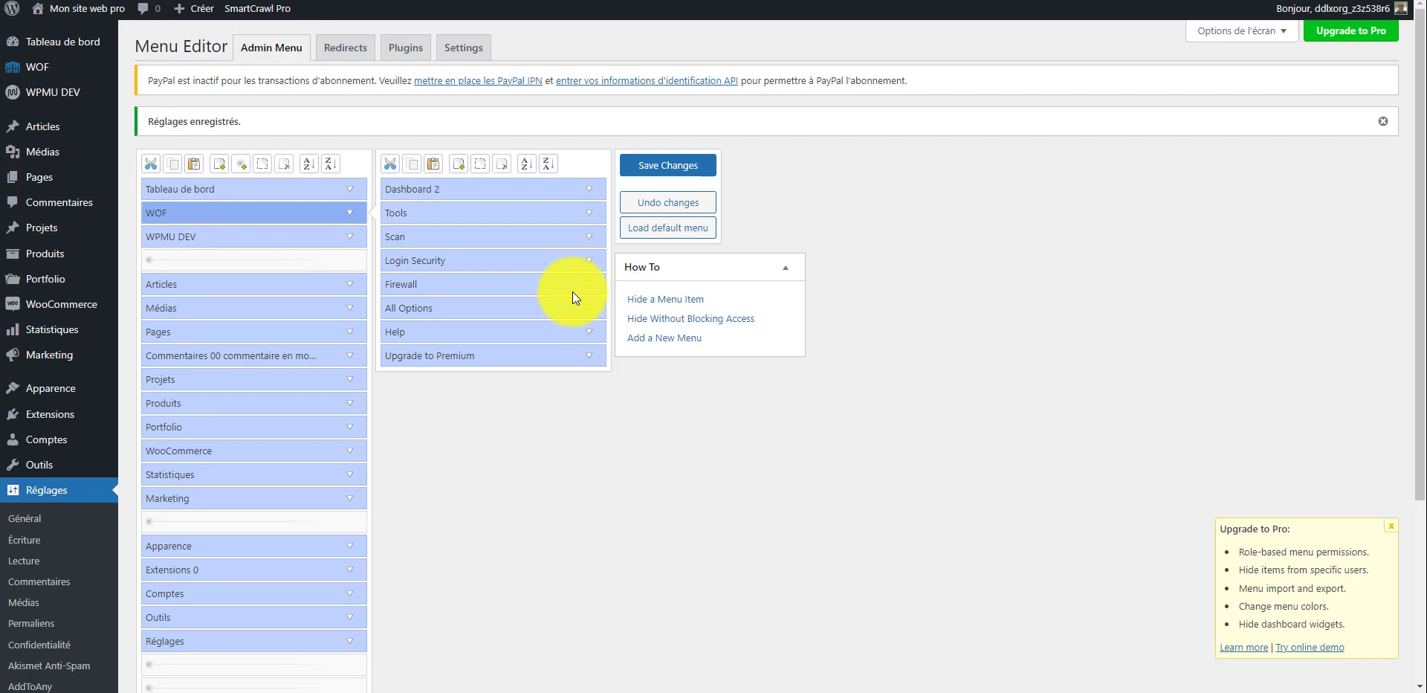
scroll(373, 441, "down", 3)
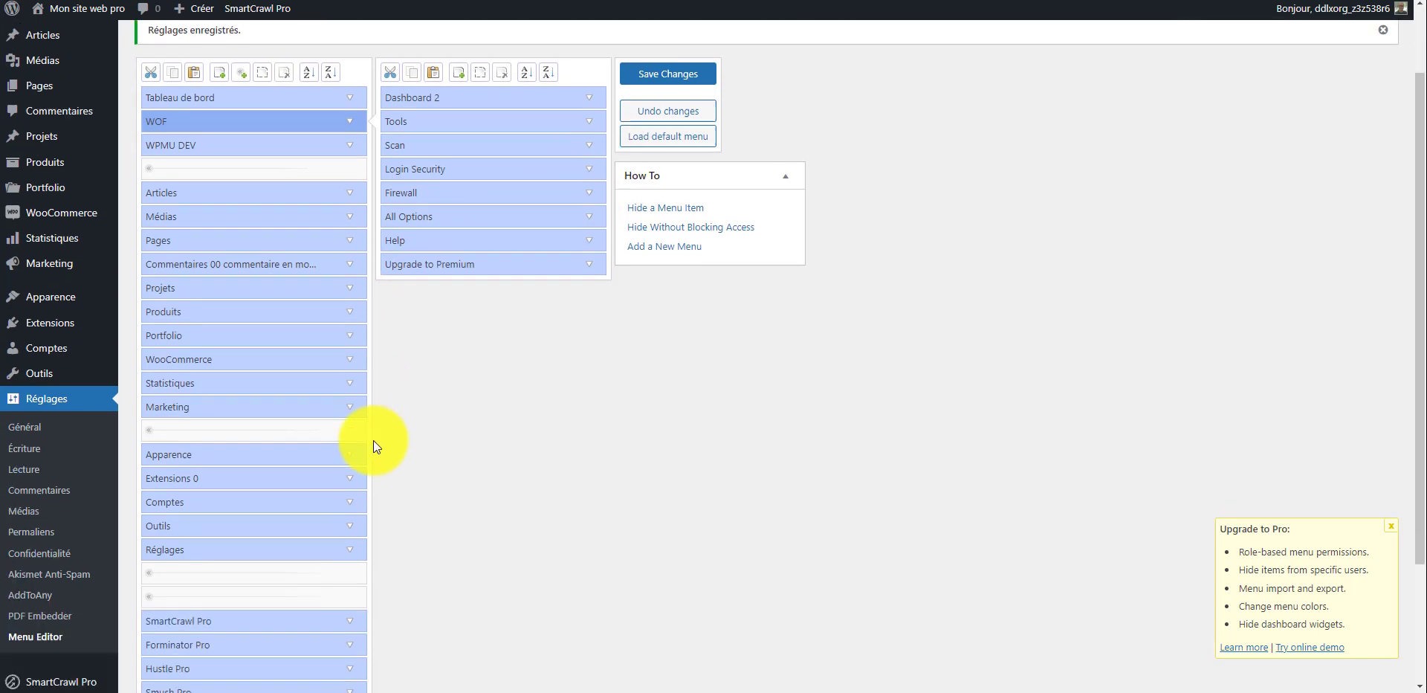
scroll(605, 162, "up", 3)
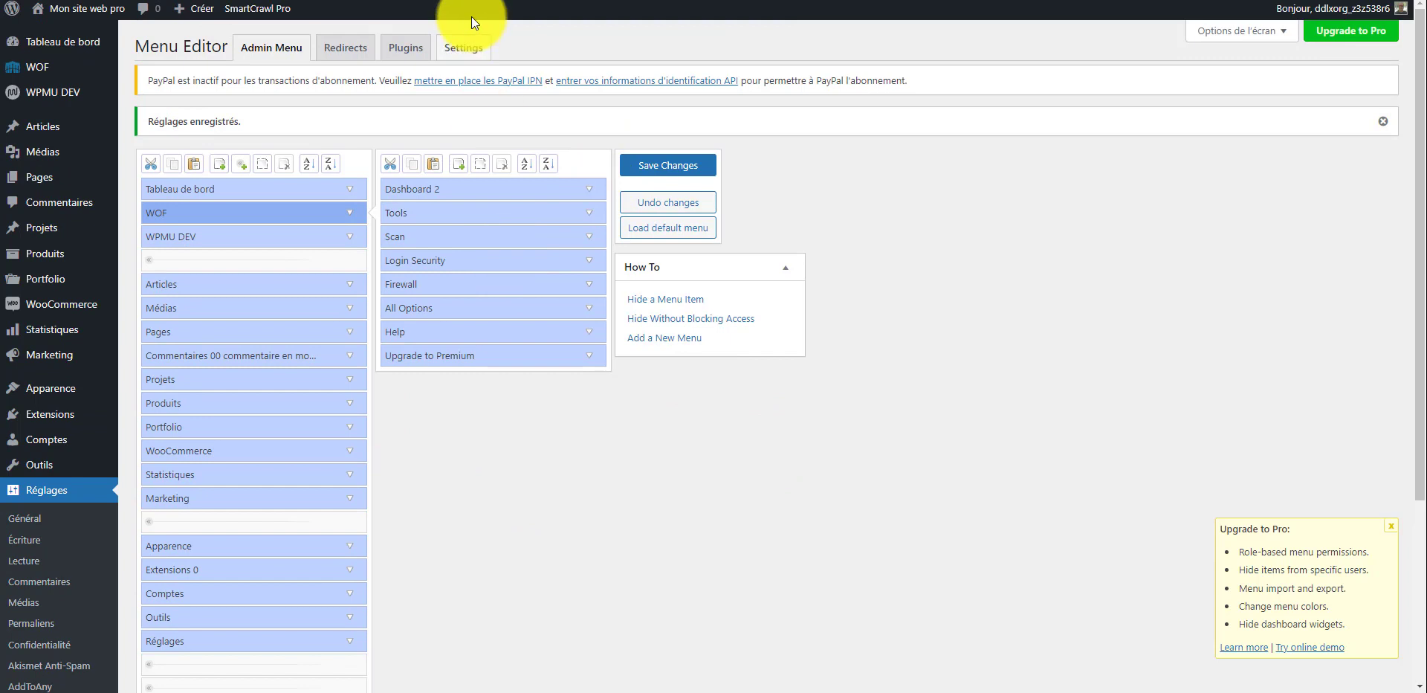
Show the login redirect settings and inspect the user choices for a redirect rule
left_click(347, 50)
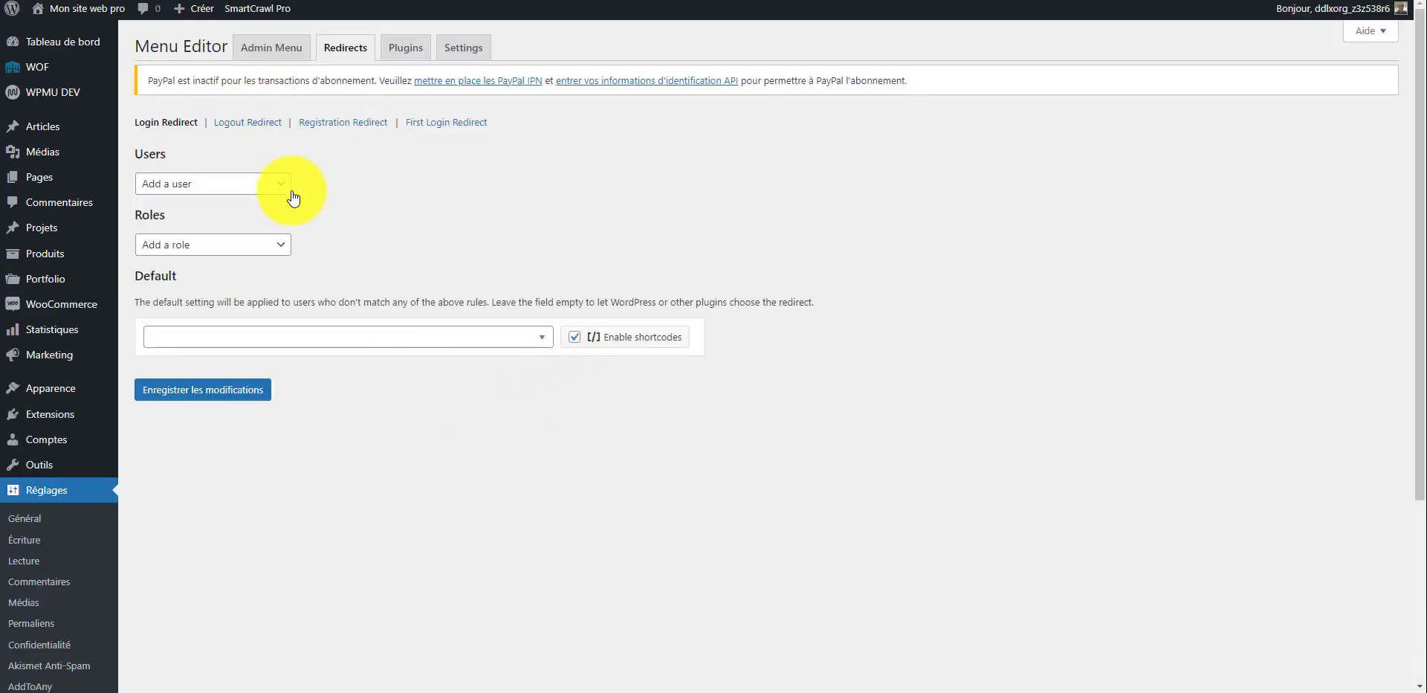
left_click(277, 193)
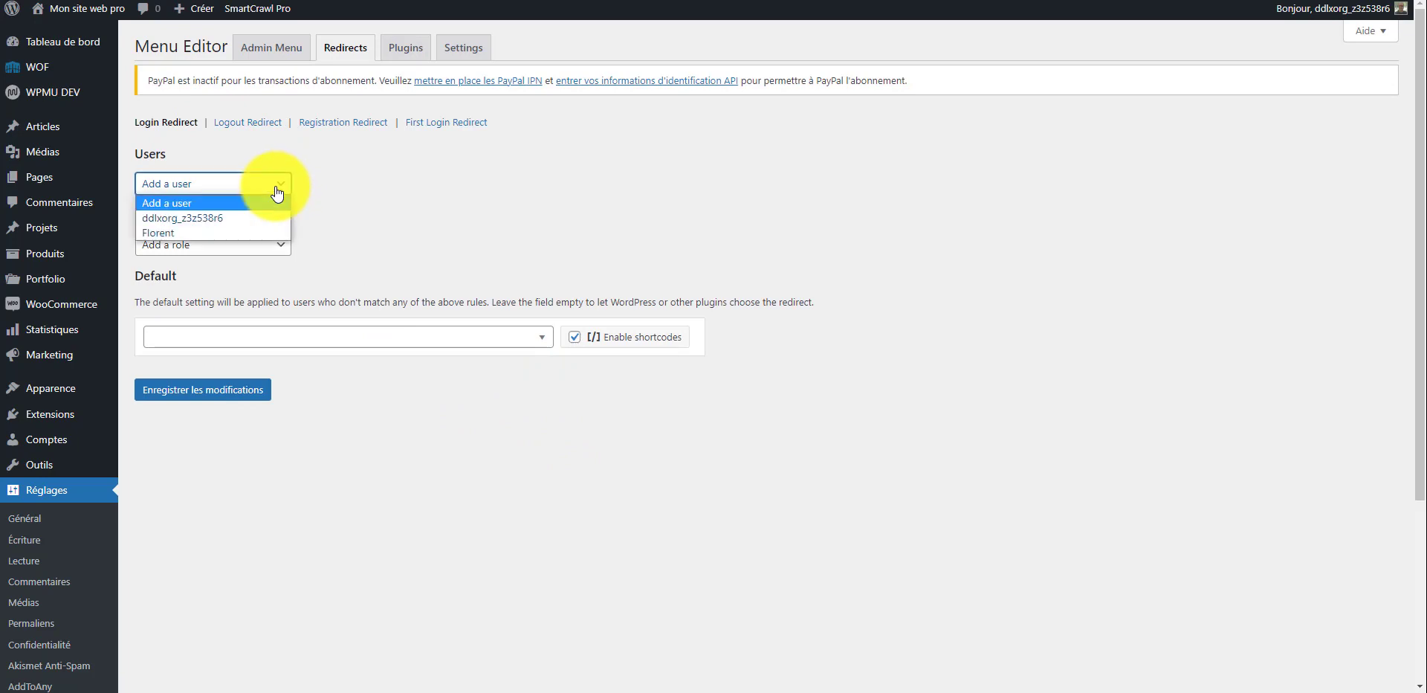
left_click(278, 187)
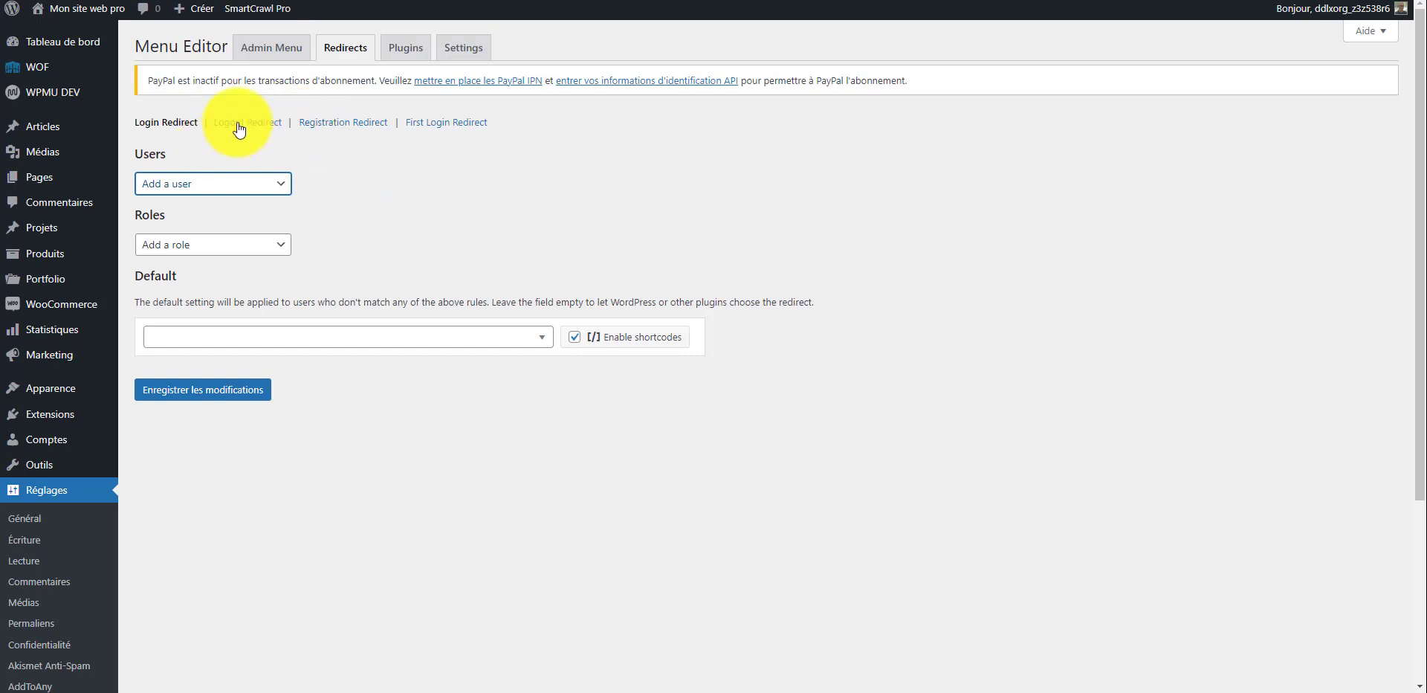
Look through the list of plugins that can be hidden from other users, and return to the admin menu layout
left_click(407, 48)
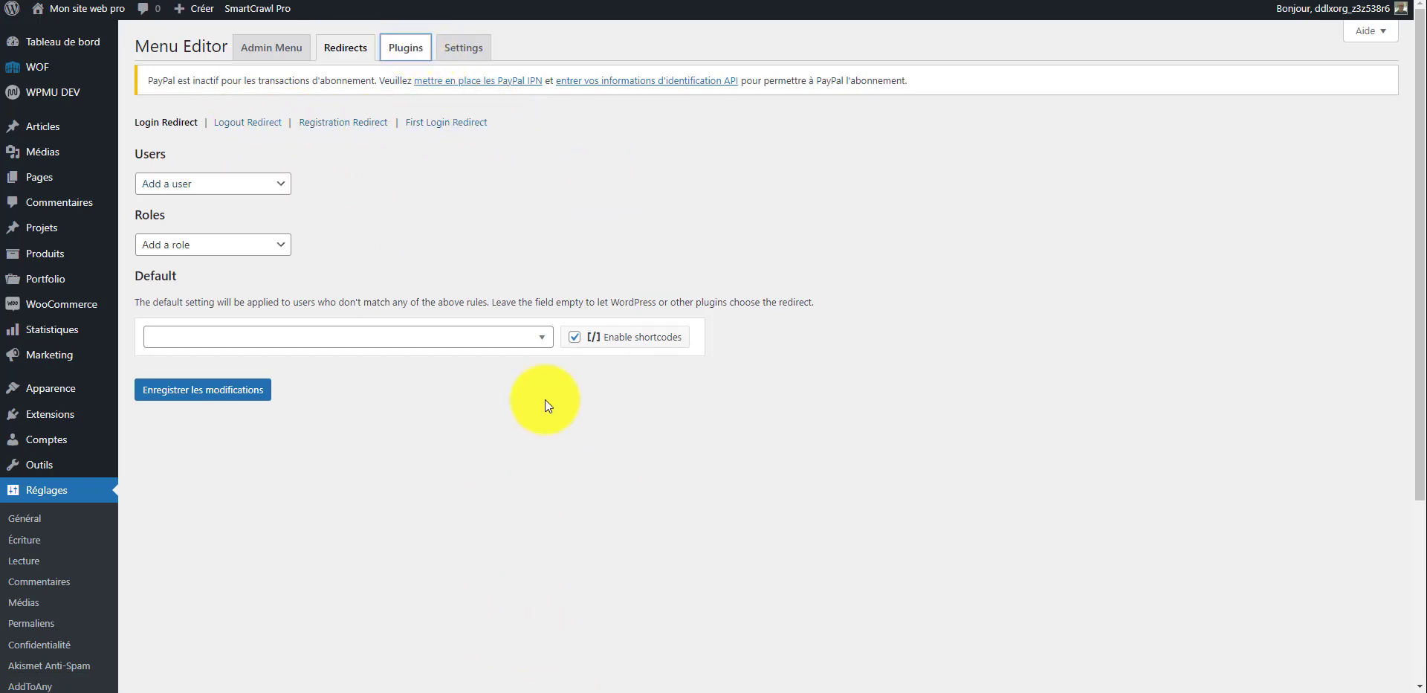
scroll(565, 304, "down", 1)
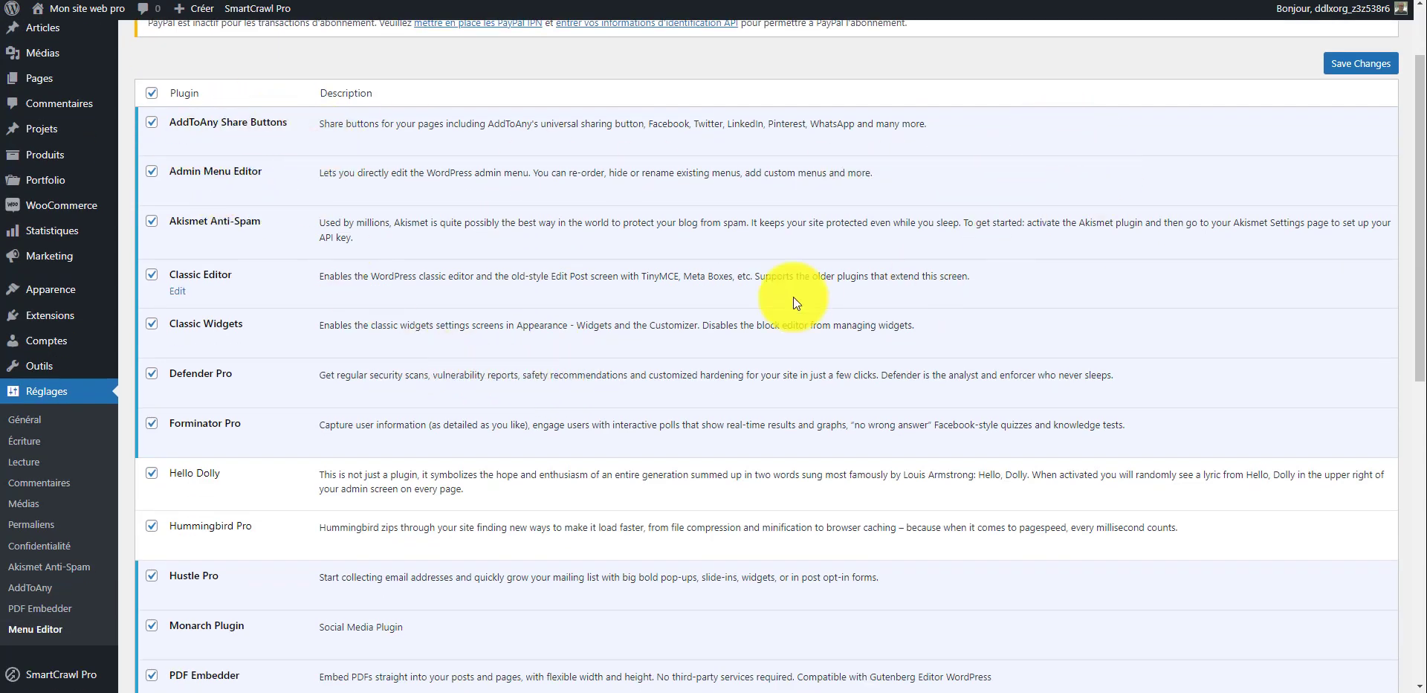
scroll(288, 302, "up", 1)
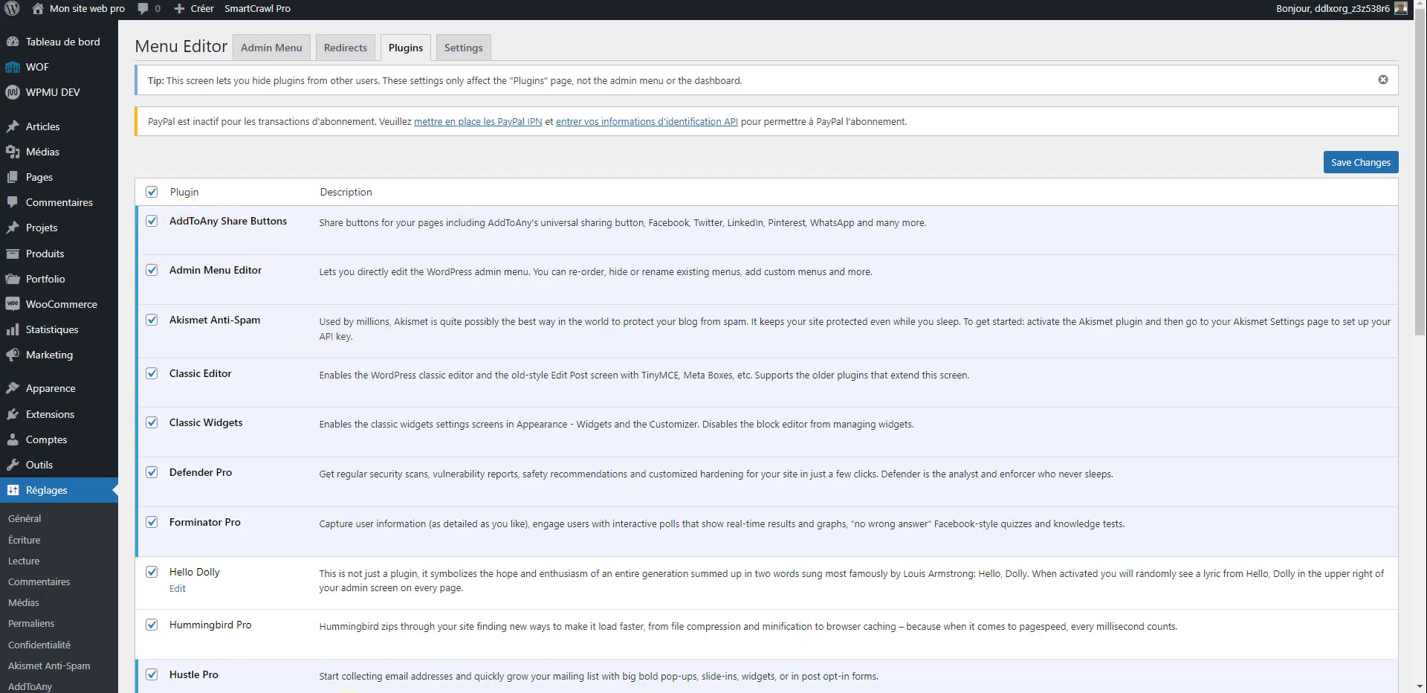
left_click(773, 0)
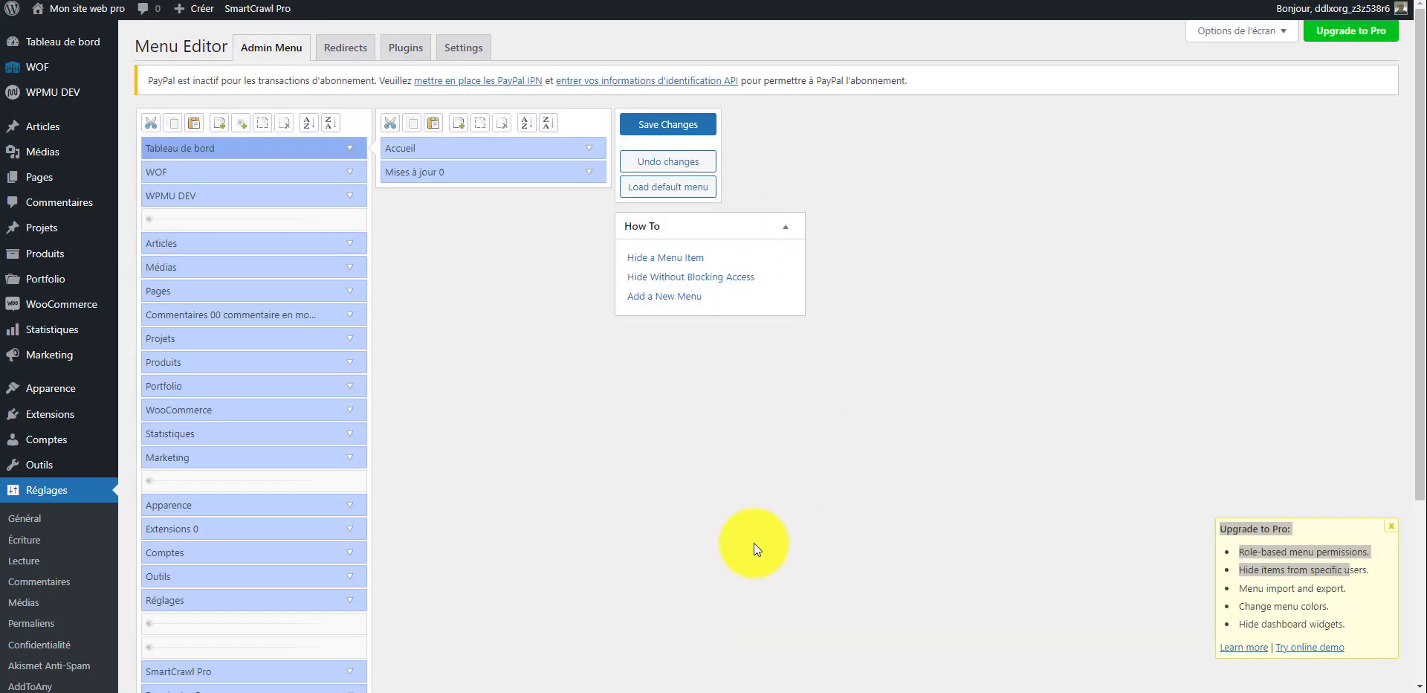
Examine the Pro upgrade's feature list, including role-based menu permissions, hiding items from specific users and hiding dashboard widgets
scroll(373, 301, "down", 3)
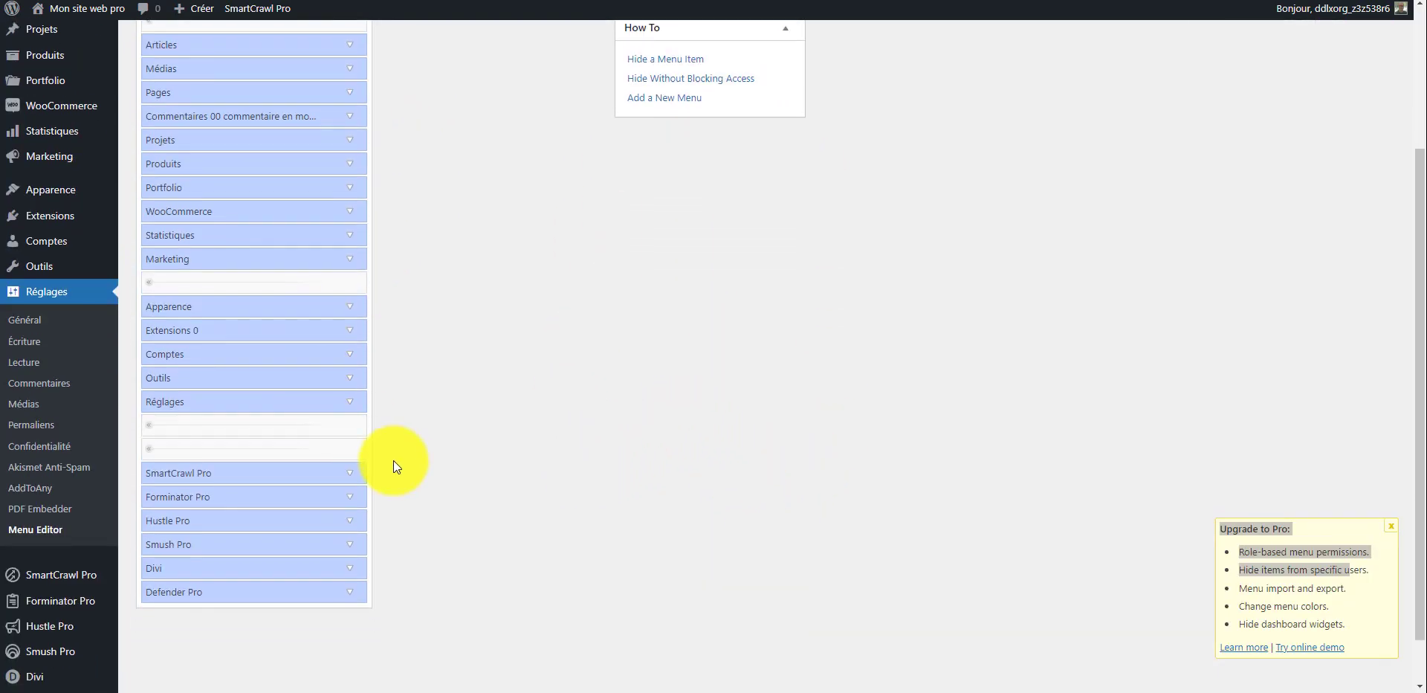
scroll(446, 387, "up", 3)
left_click(1159, 506)
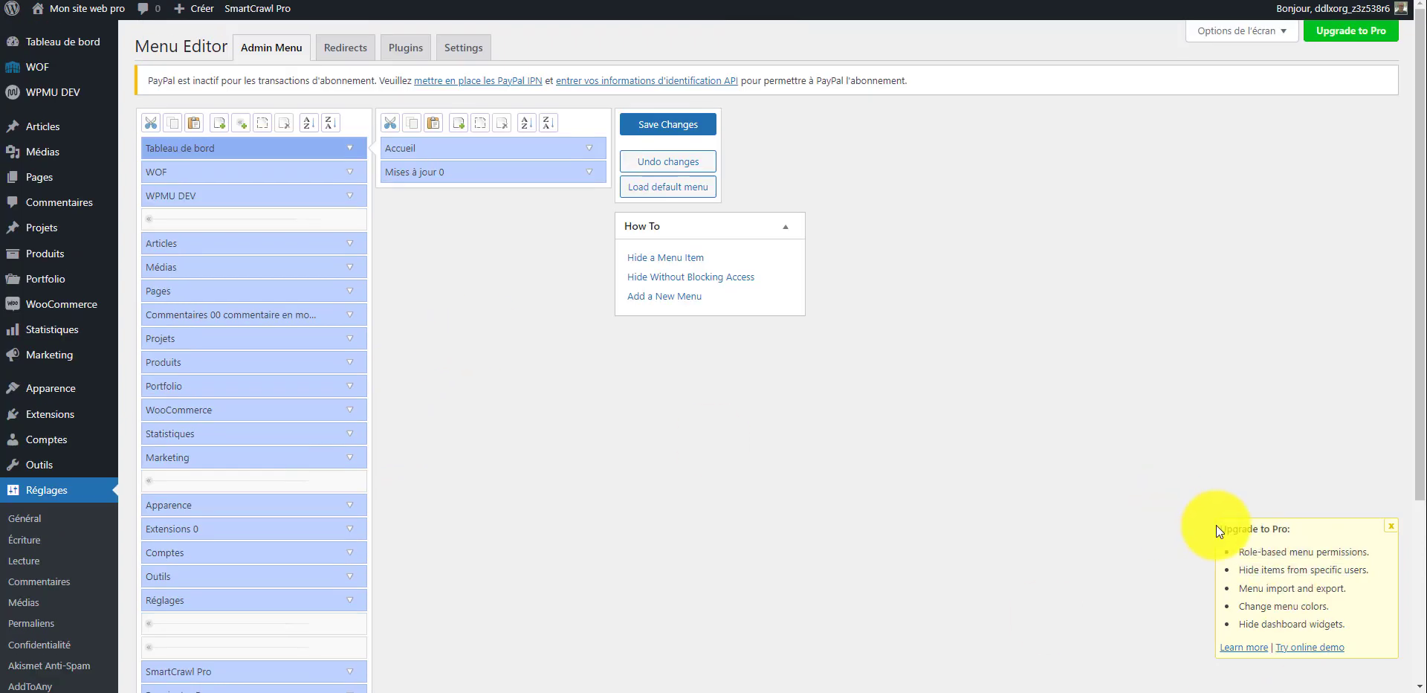
triple_click(1227, 528)
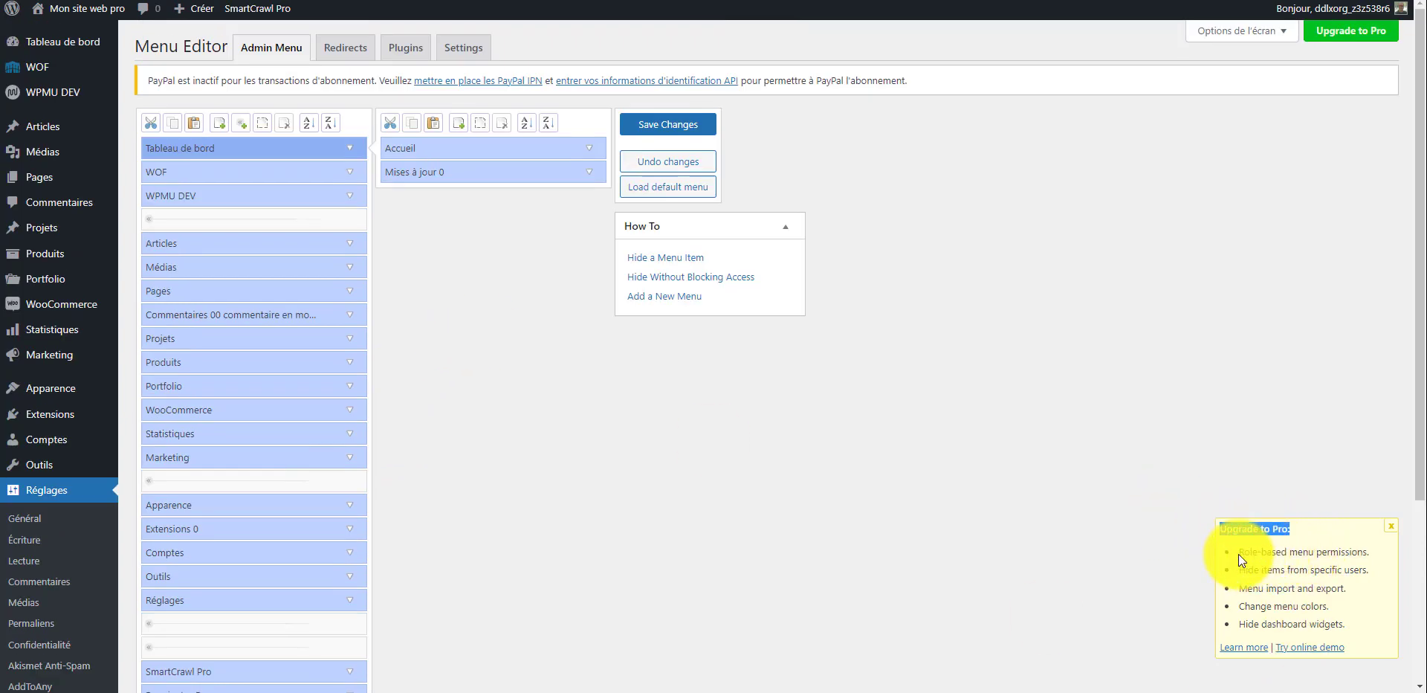
left_click_drag(1239, 554, 1384, 558)
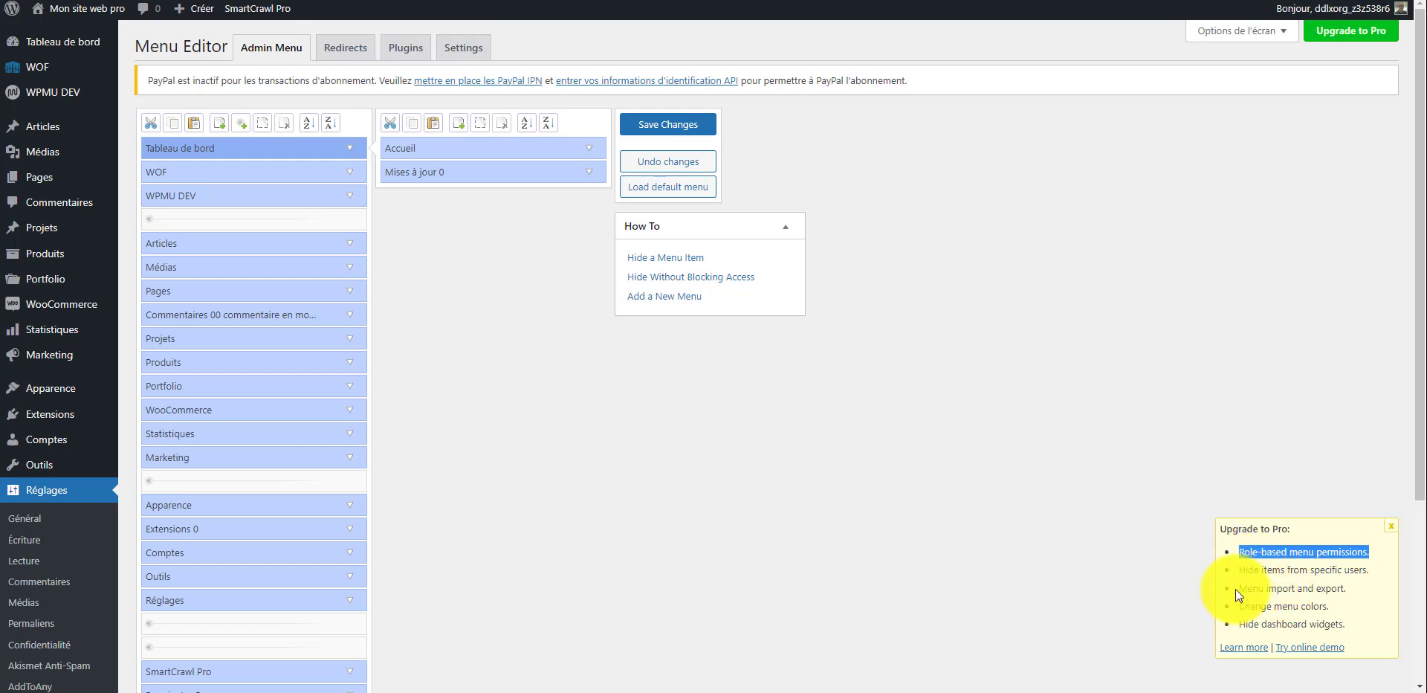
left_click_drag(1239, 570, 1381, 580)
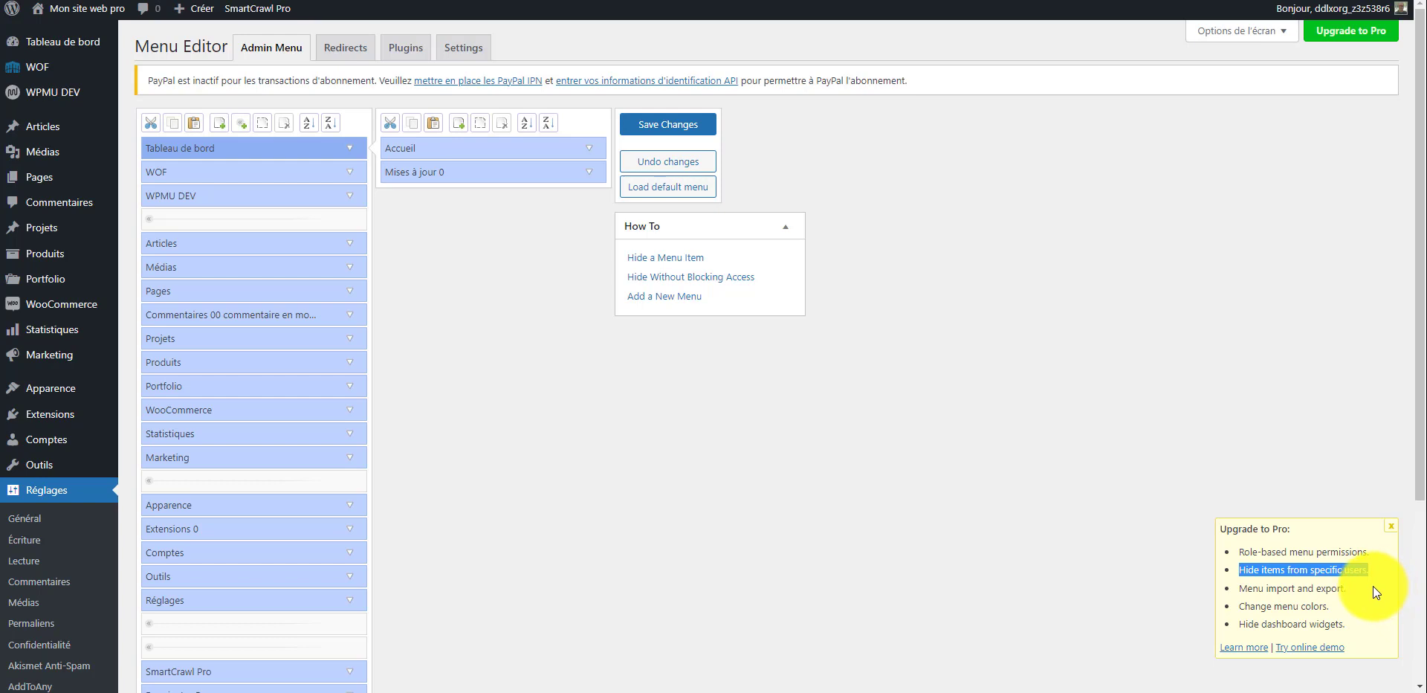
left_click(1172, 599)
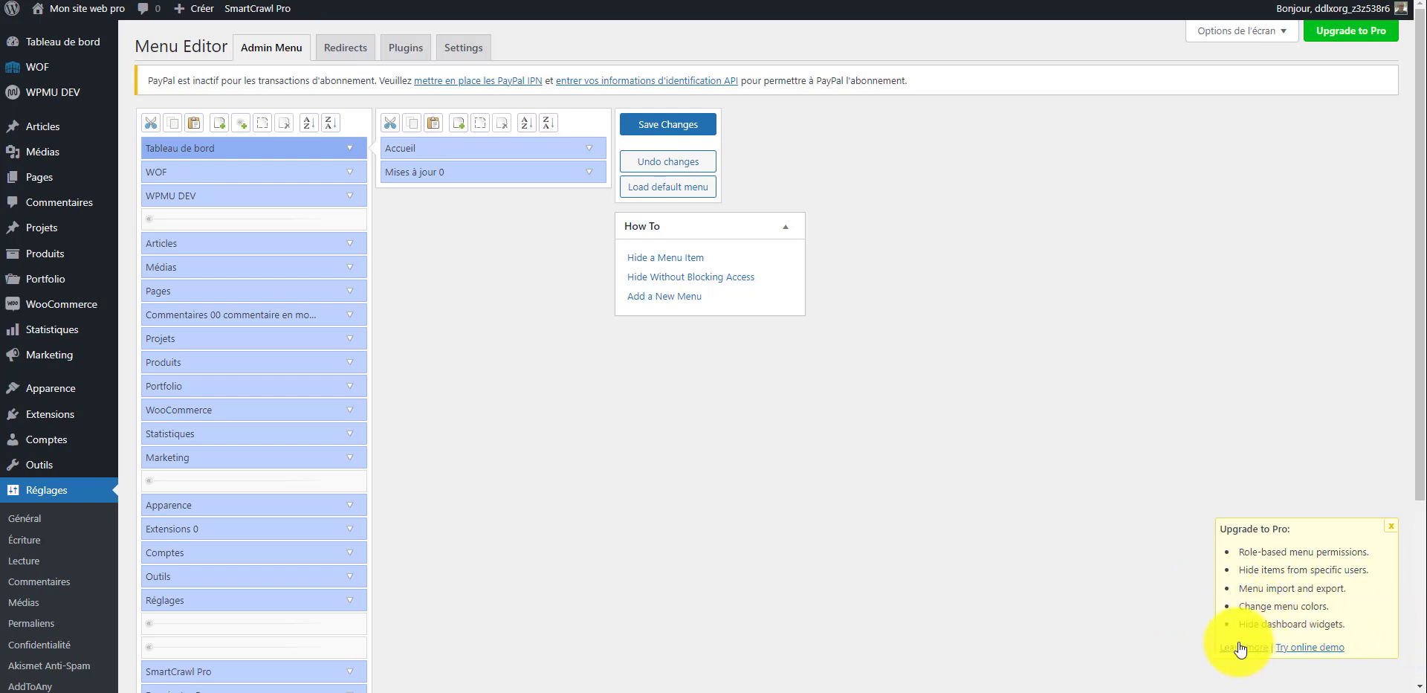
left_click_drag(1244, 624, 1353, 632)
left_click(1354, 628)
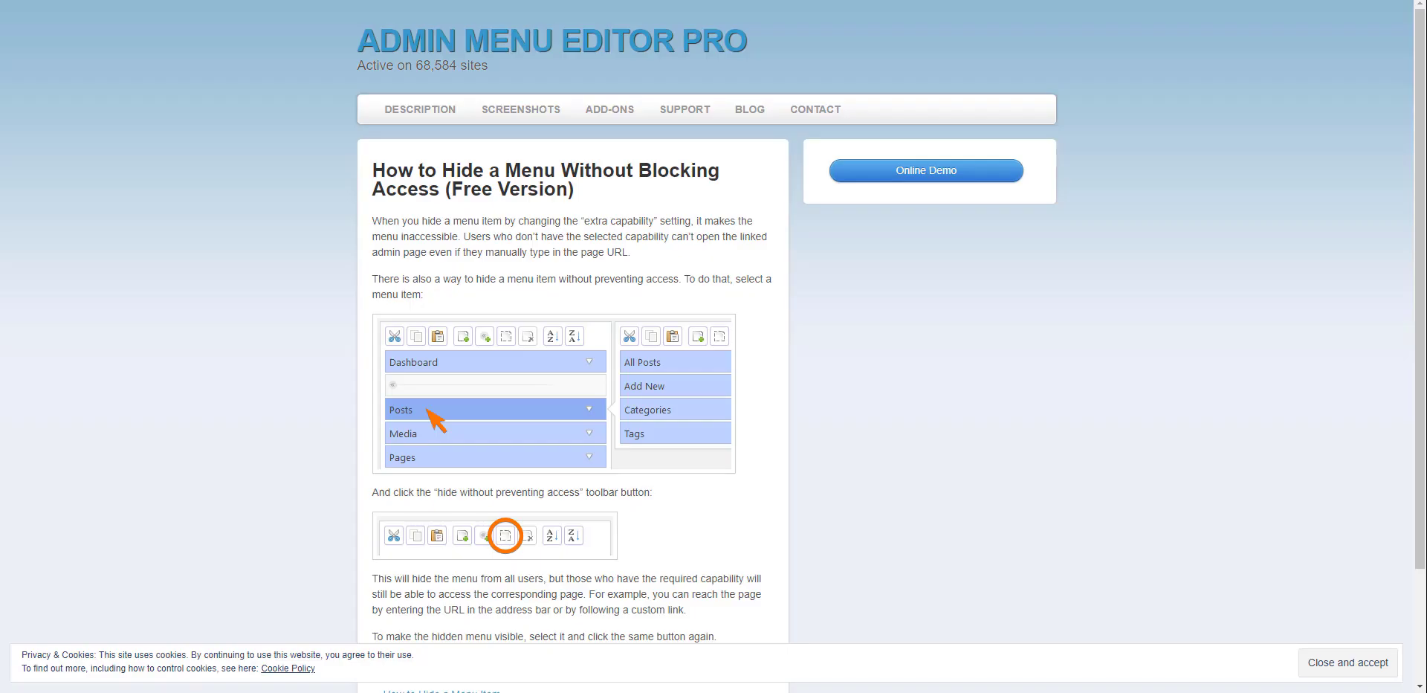
scroll(569, 387, "down", 2)
scroll(510, 216, "up", 2)
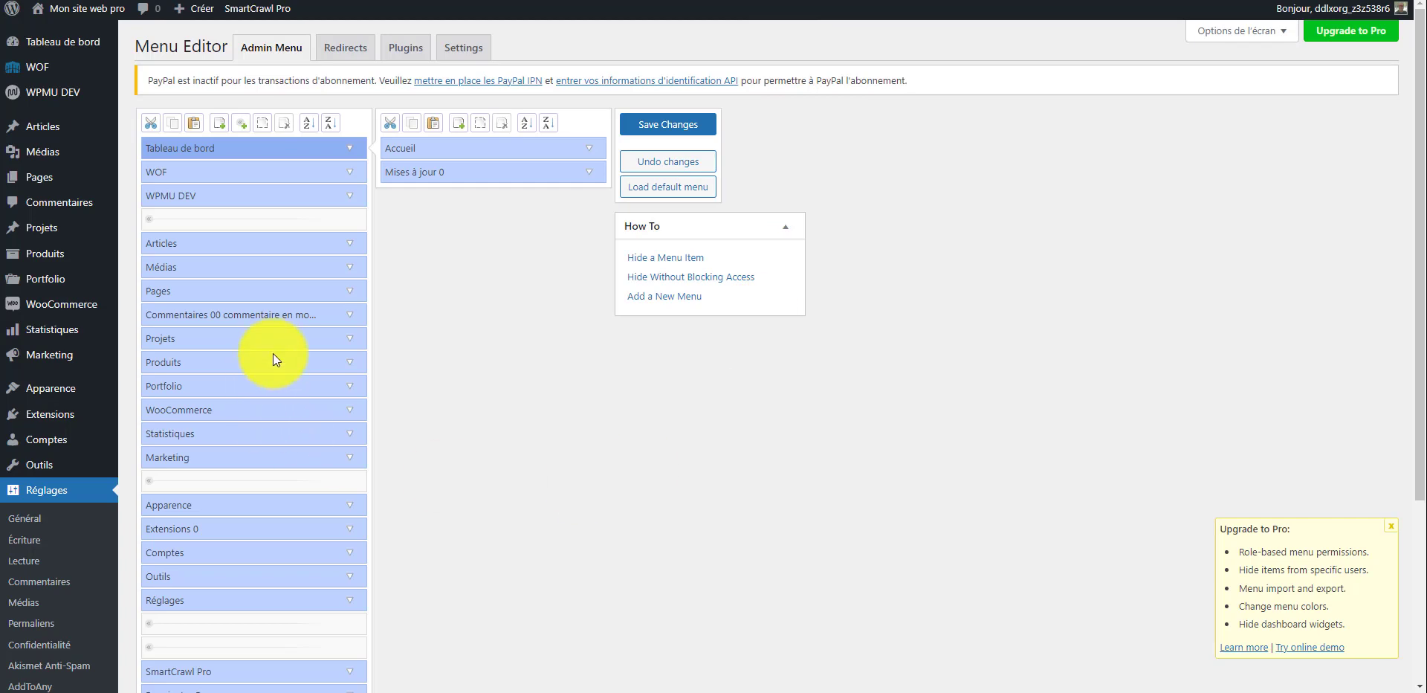
scroll(403, 383, "down", 3)
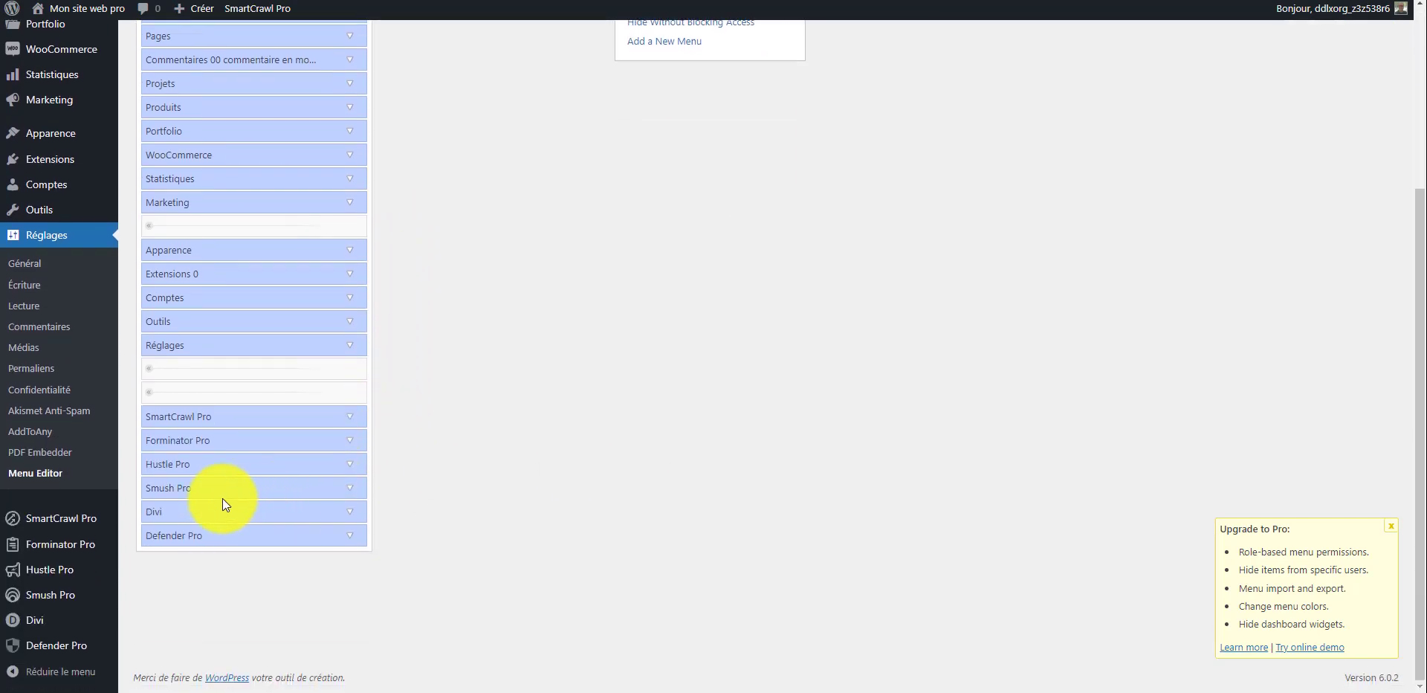
scroll(76, 255, "up", 3)
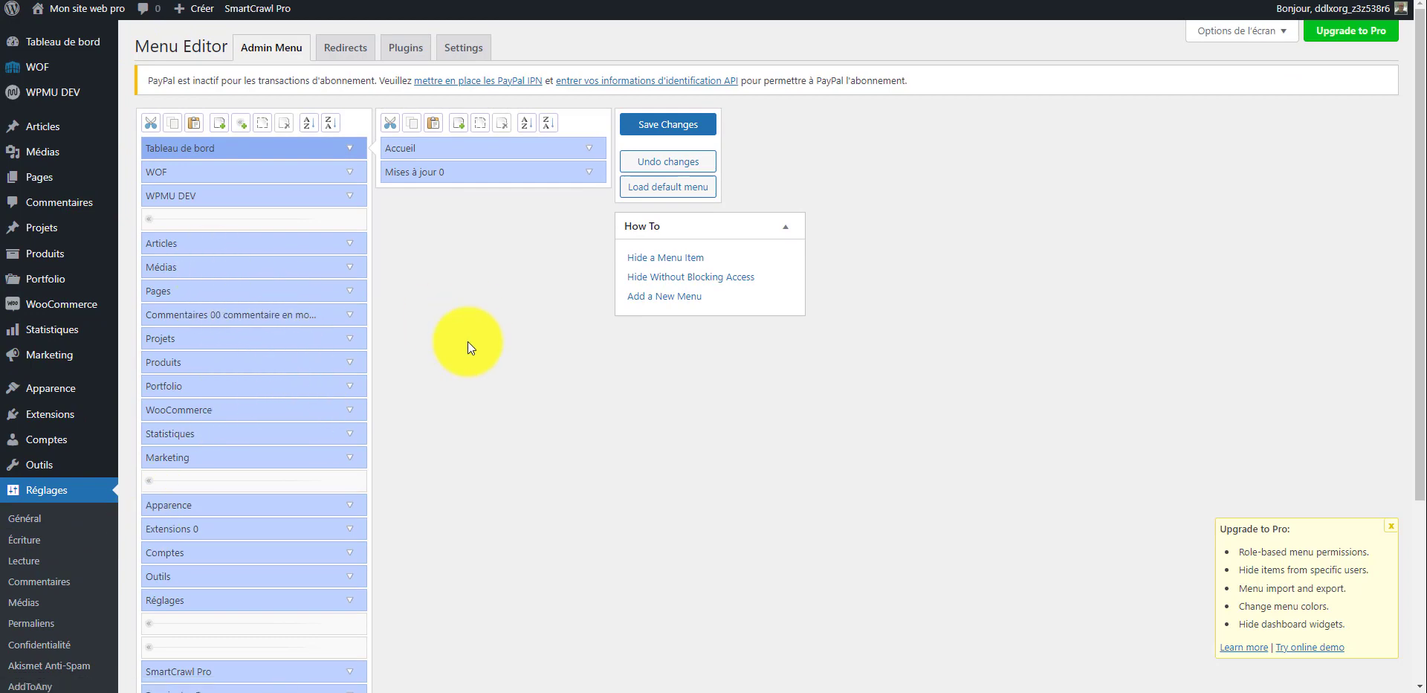
scroll(386, 422, "down", 3)
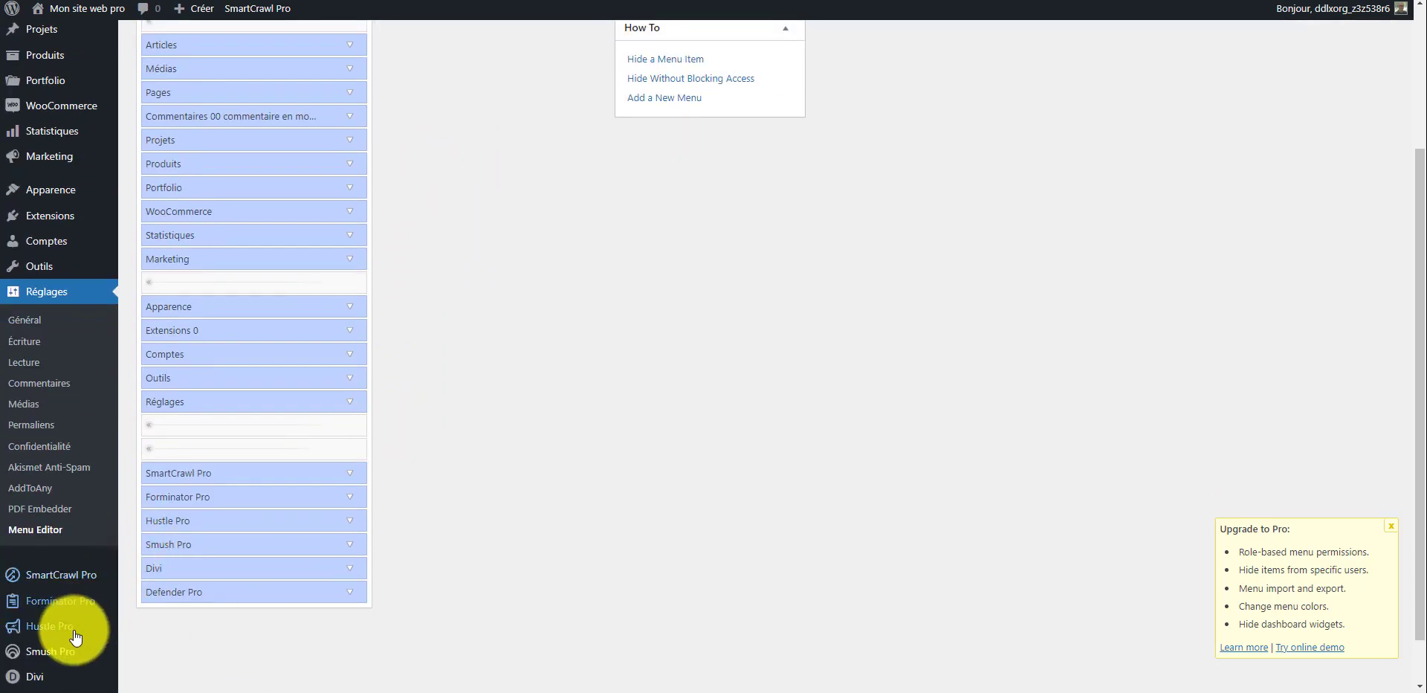
scroll(334, 443, "up", 3)
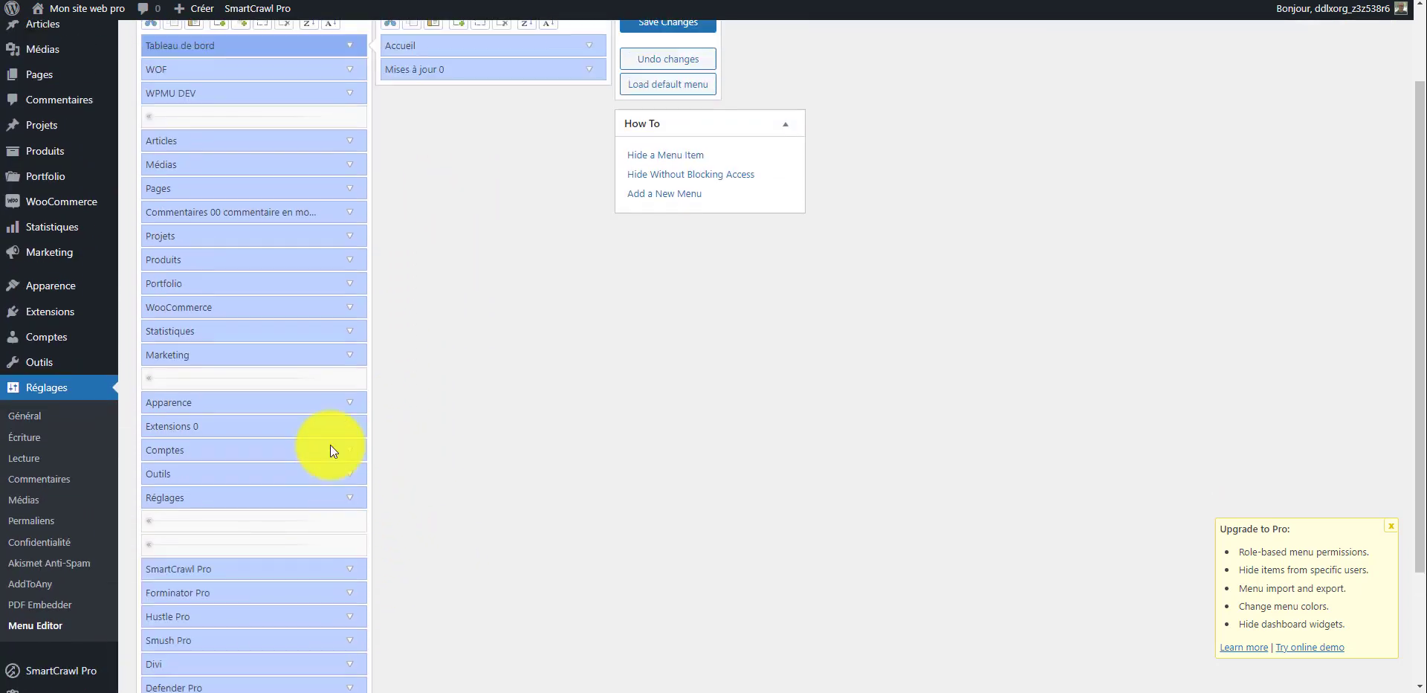